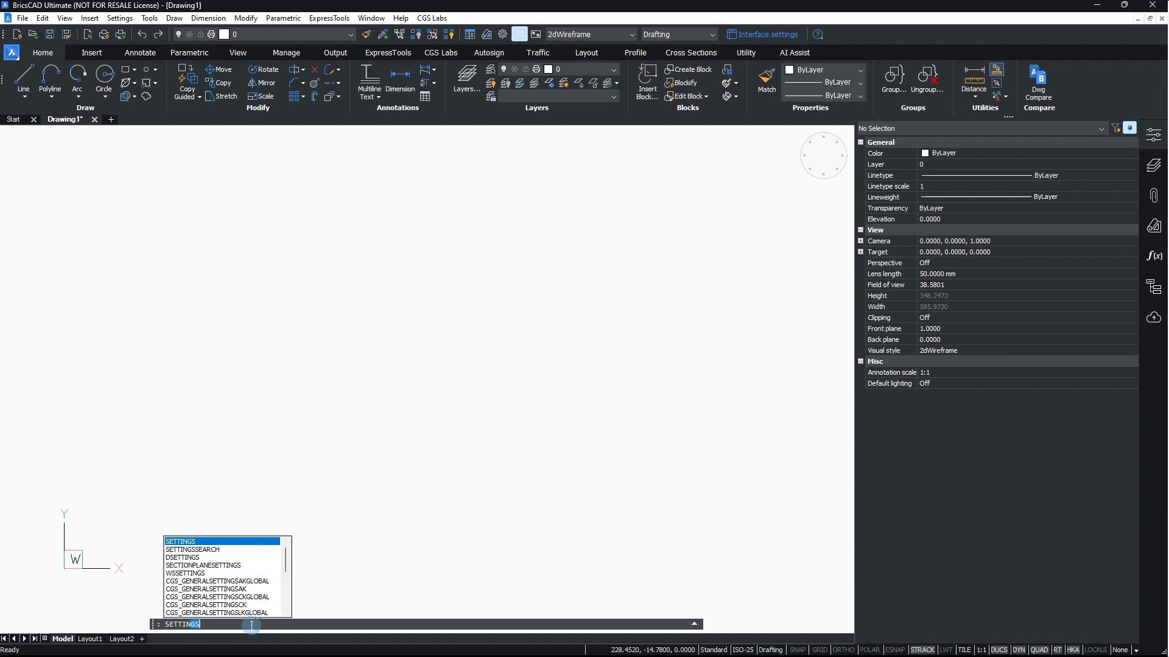
- Open the settings and set the save format under Program options, Open and save, to DWG 2013
text(G)
key(Return)
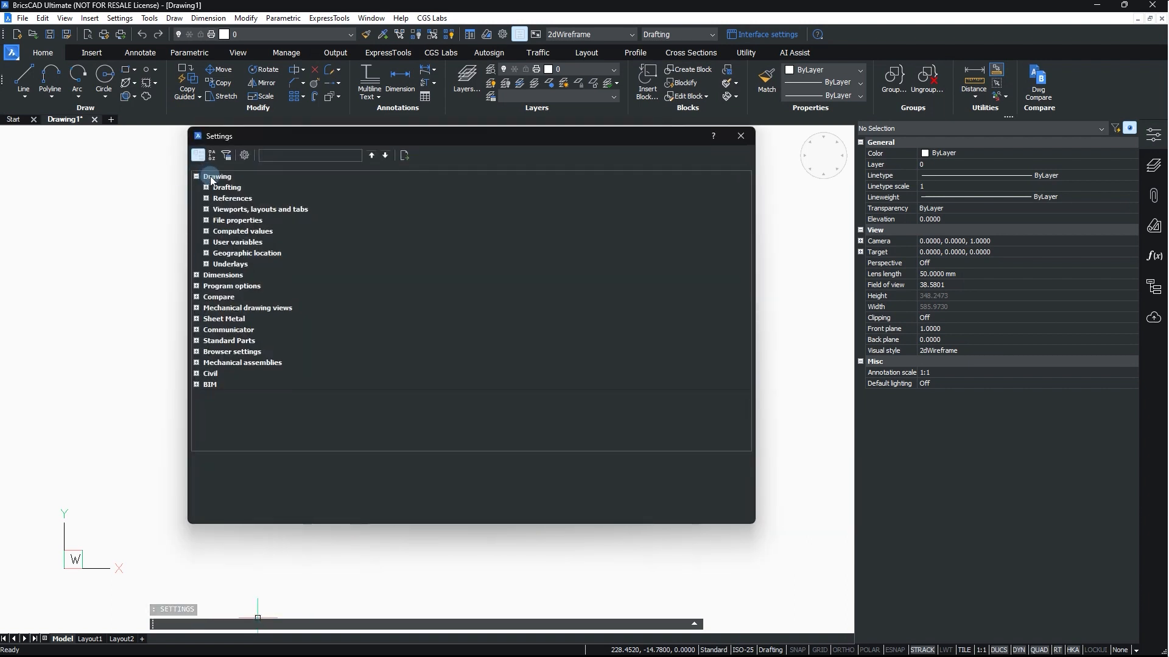
click(196, 176)
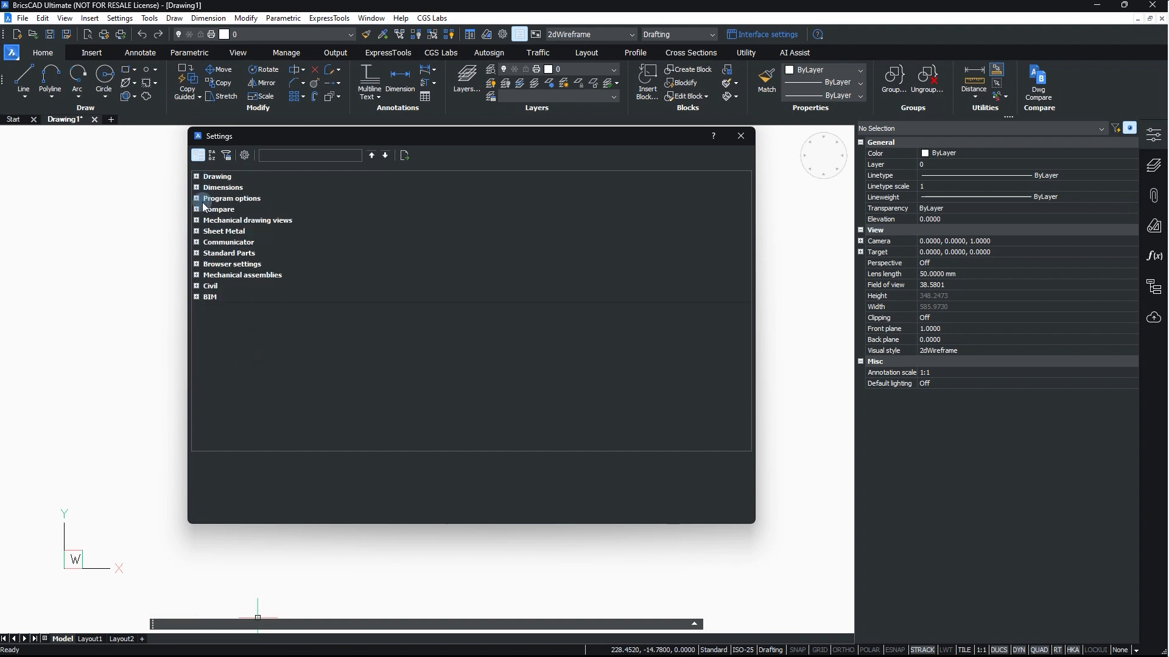
click(197, 199)
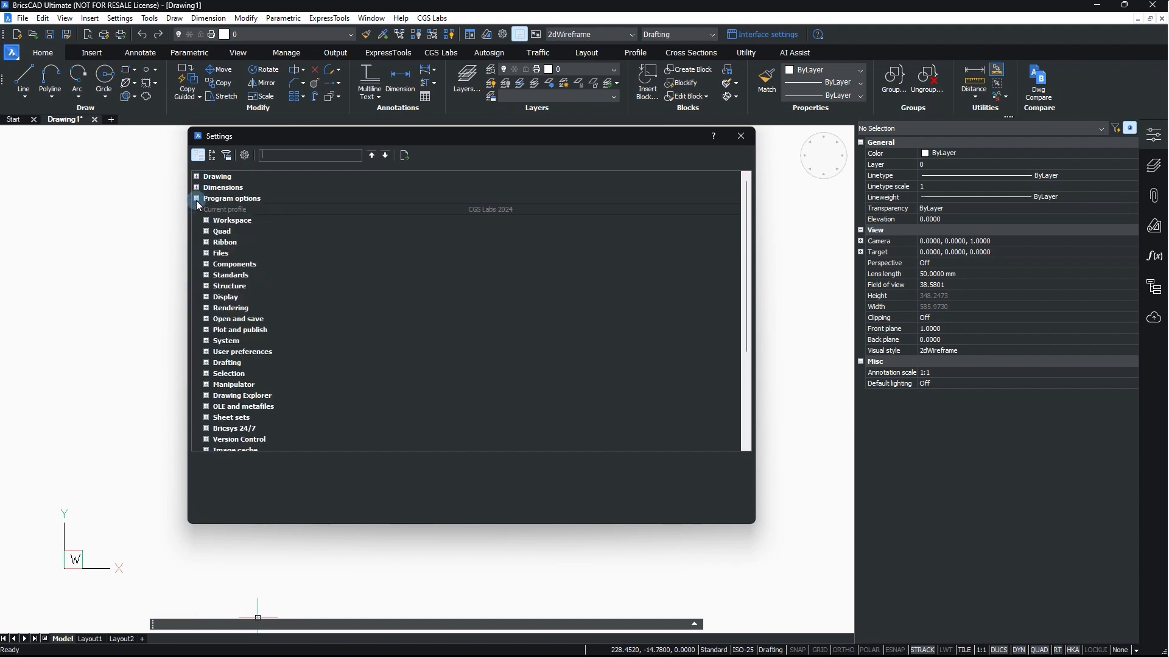
click(206, 319)
scroll(443, 391, down, 2)
click(512, 384)
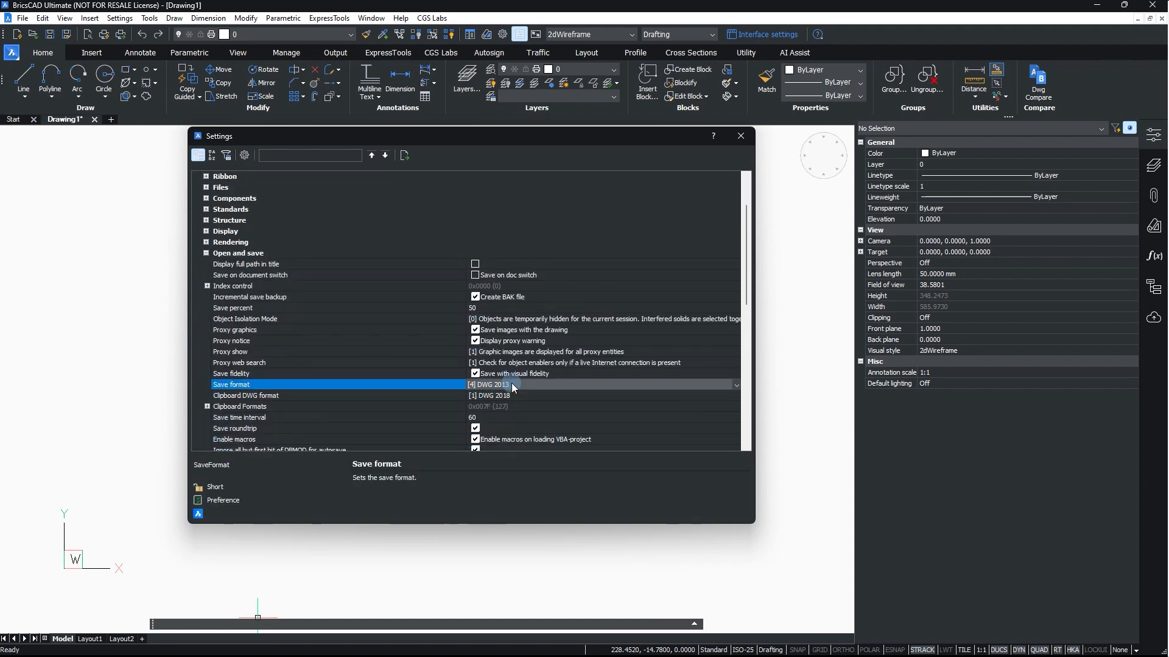
click(511, 384)
click(511, 396)
click(511, 384)
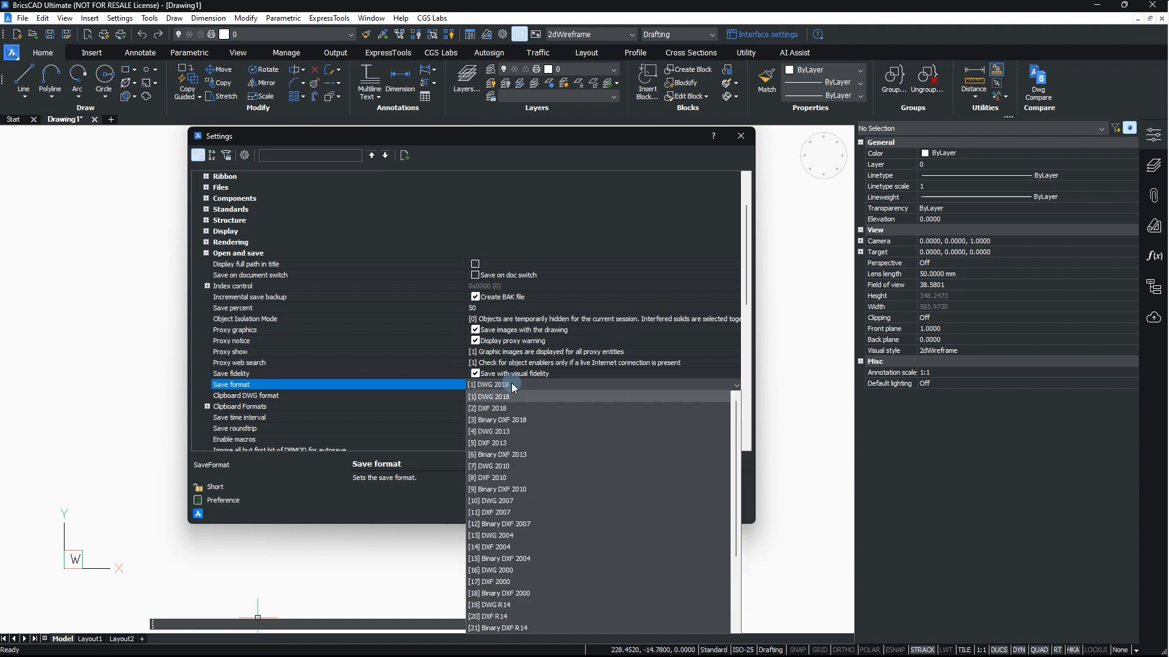
click(518, 434)
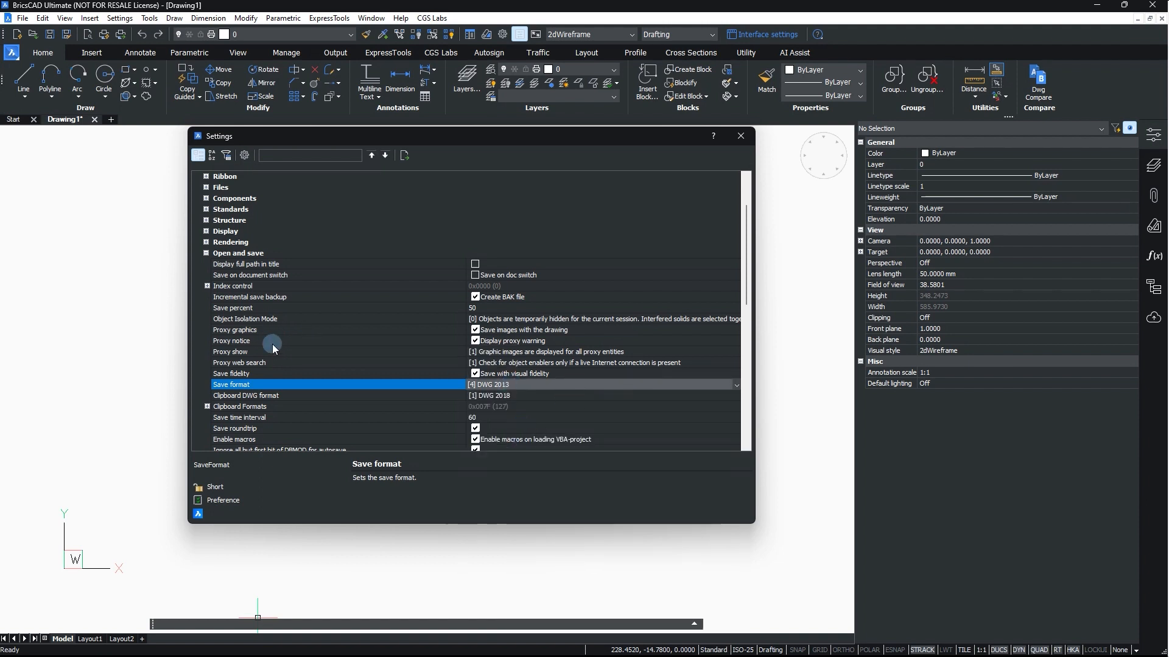
click(207, 253)
click(197, 200)
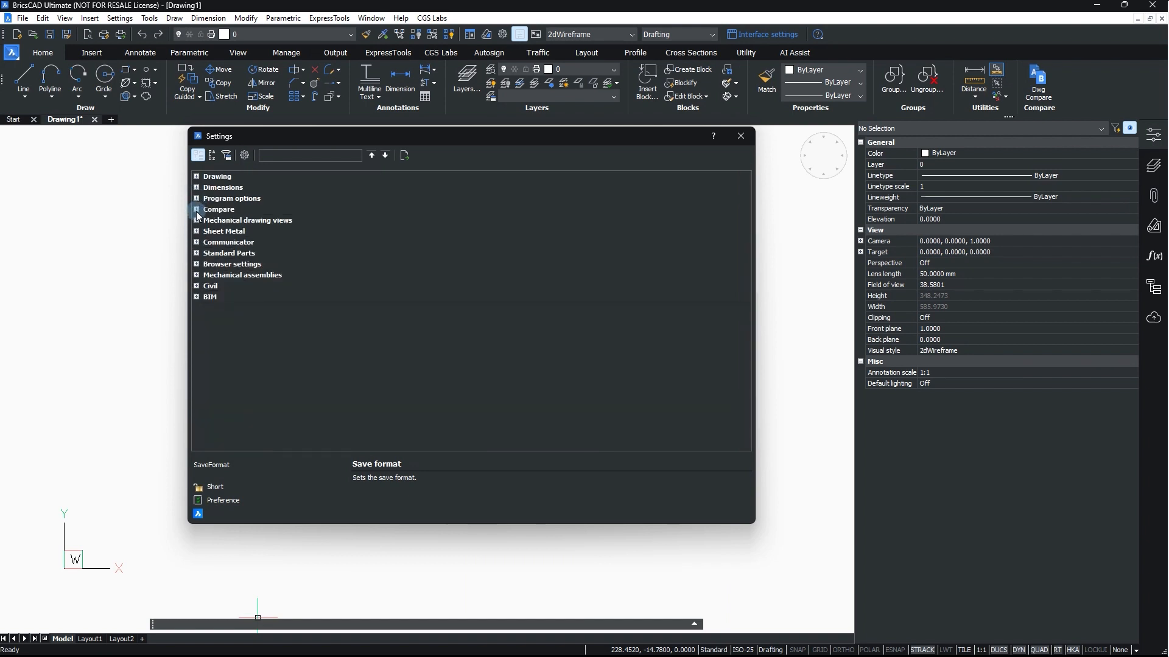
- Set the model-space background color in the display program options to RGB:250,250,250
click(197, 199)
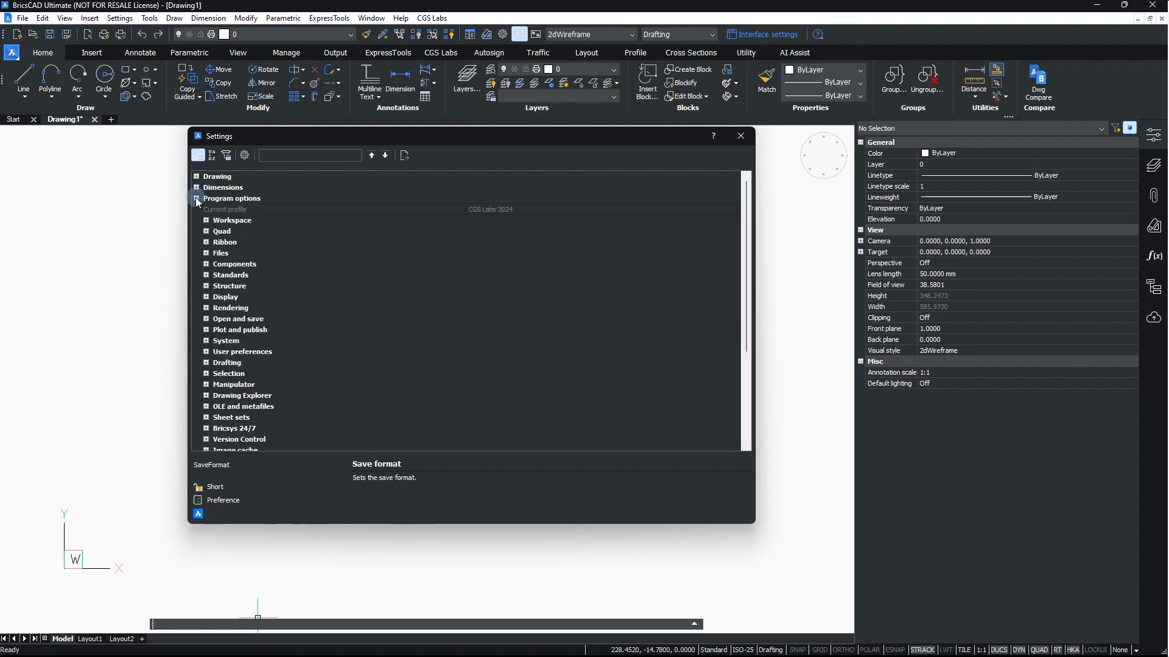
click(207, 297)
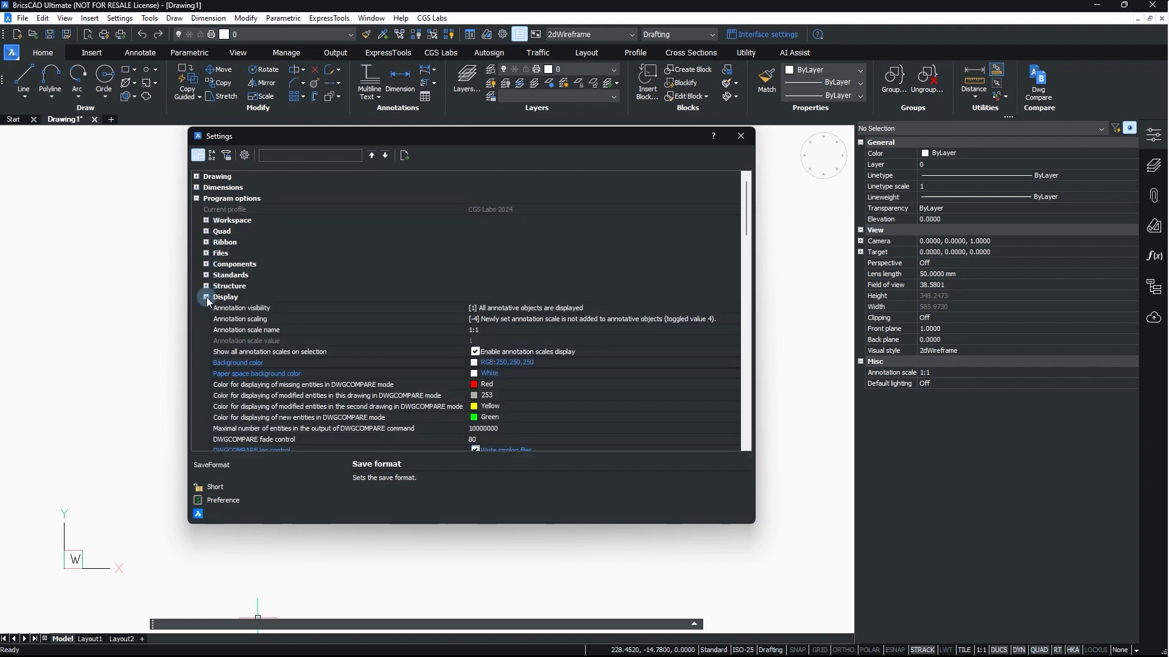
click(579, 362)
click(578, 362)
click(579, 362)
click(578, 362)
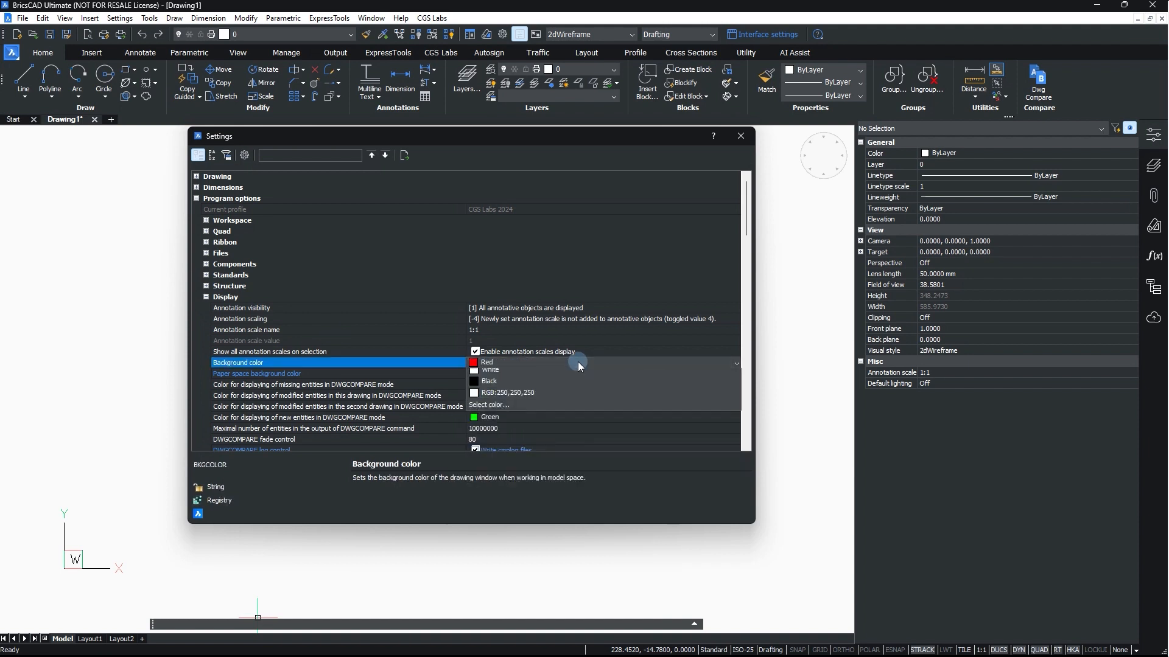
click(541, 453)
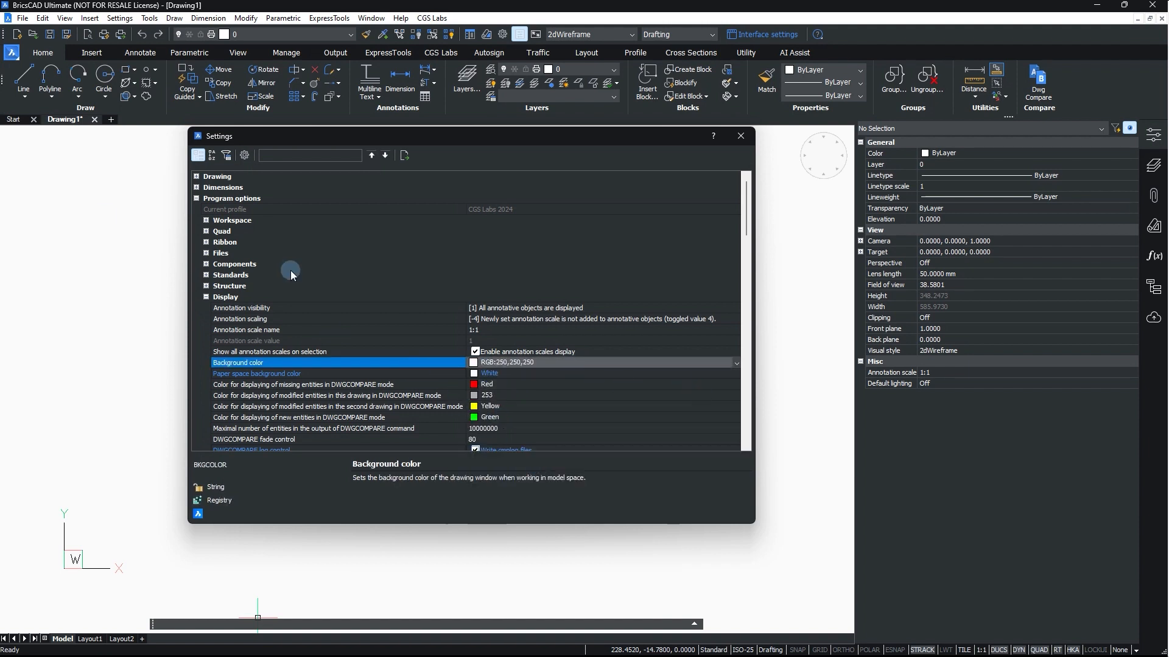
click(197, 199)
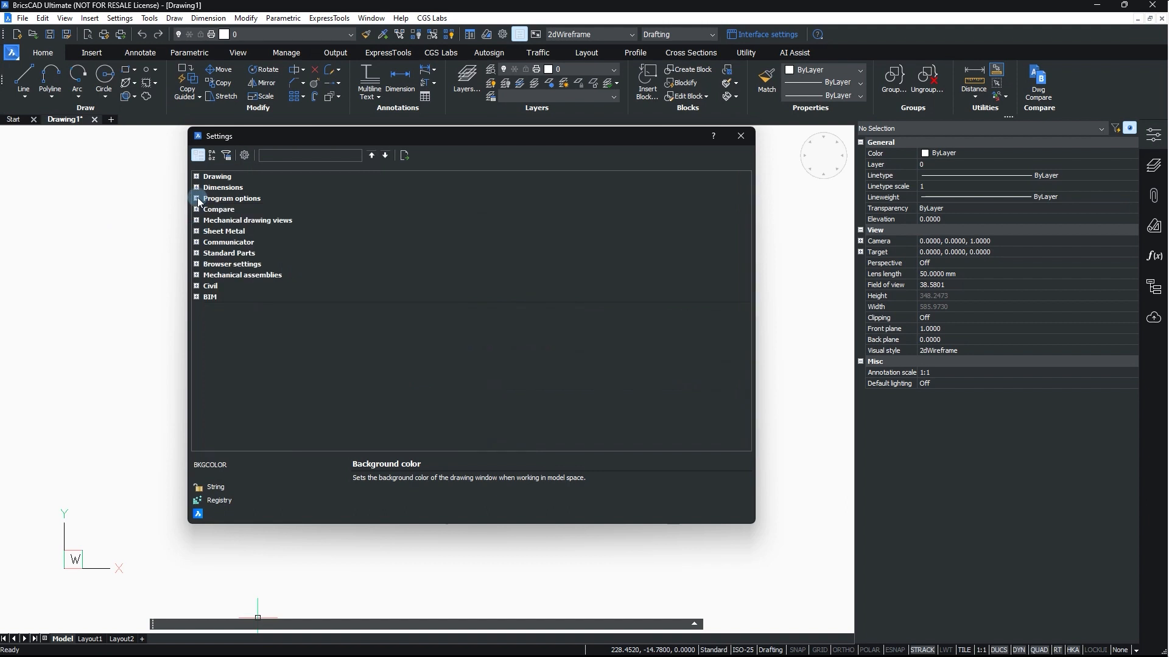
- Set the drawing's insertion units to Meters in the drafting settings and close the settings
click(197, 177)
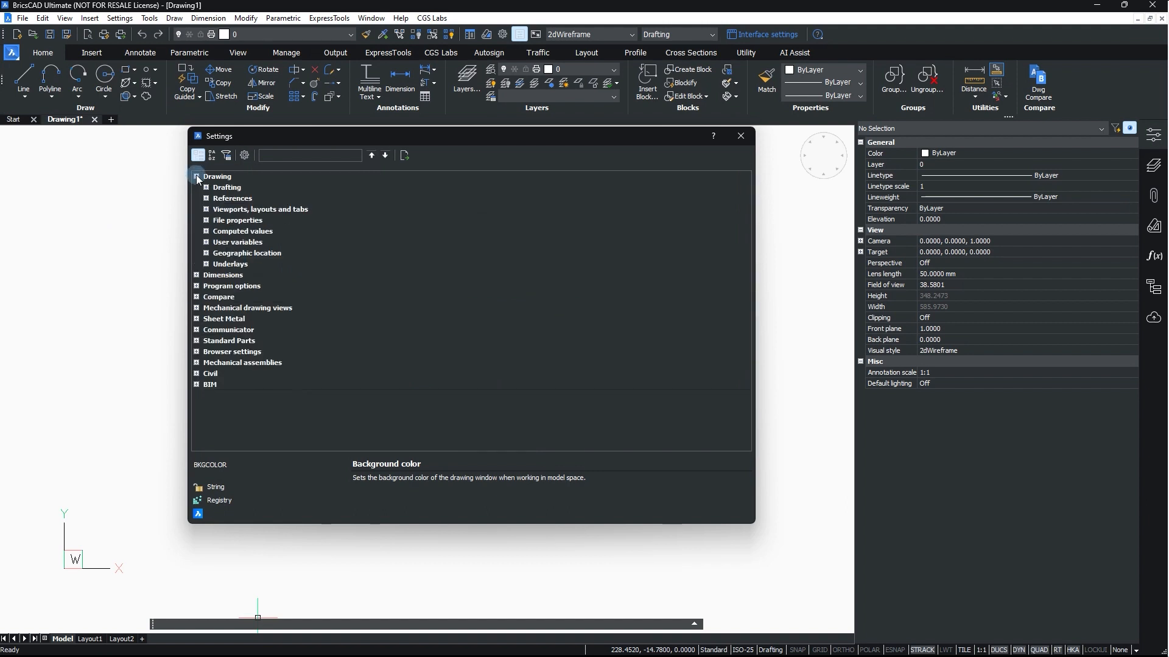
click(206, 188)
click(216, 199)
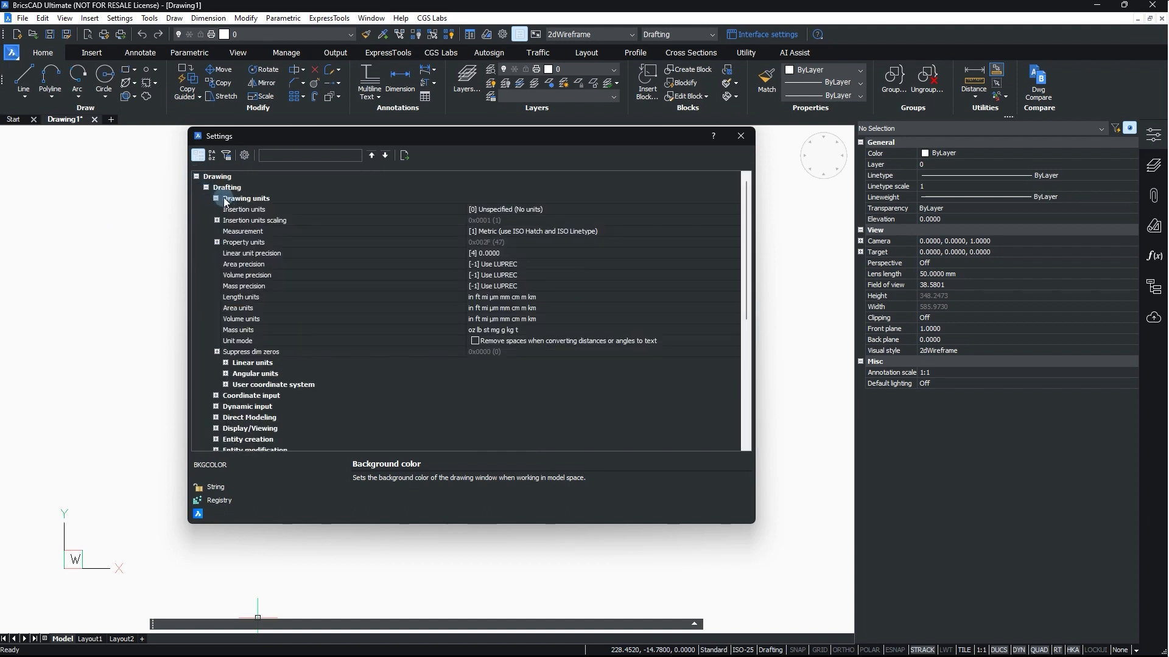
click(590, 204)
click(590, 206)
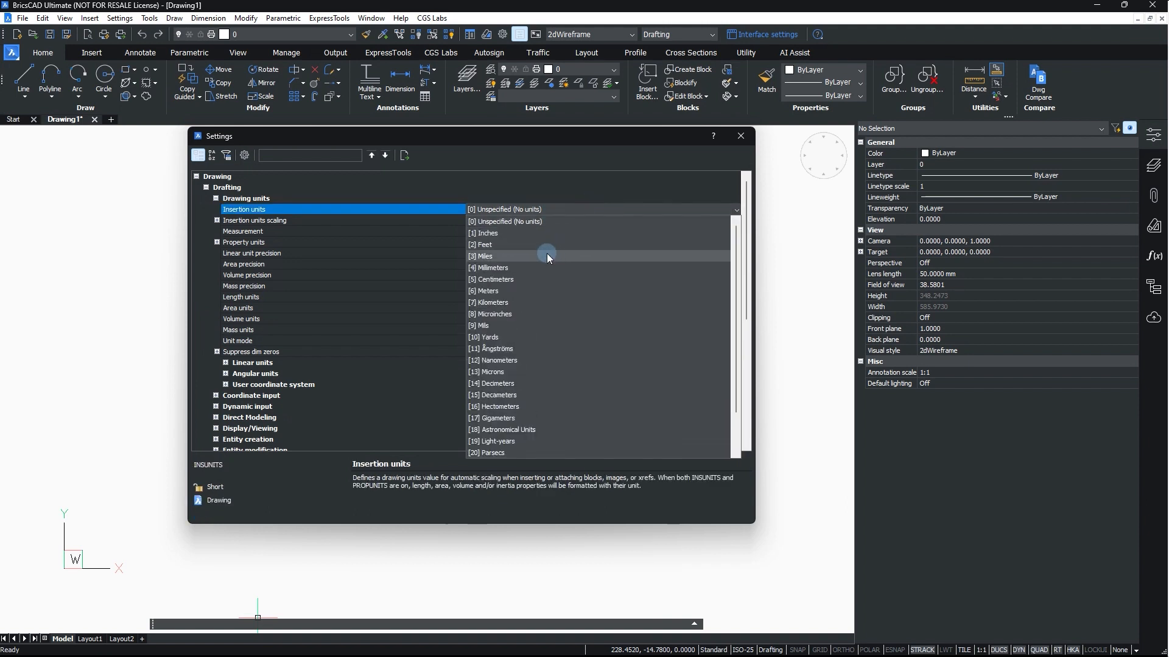
click(501, 290)
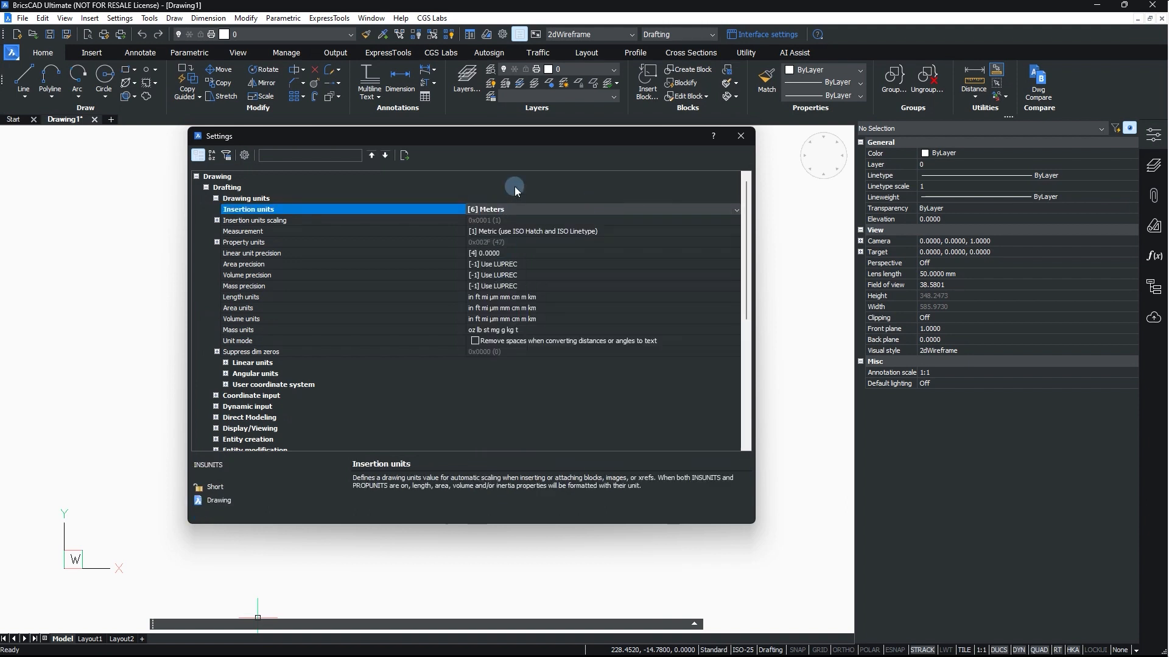
click(740, 138)
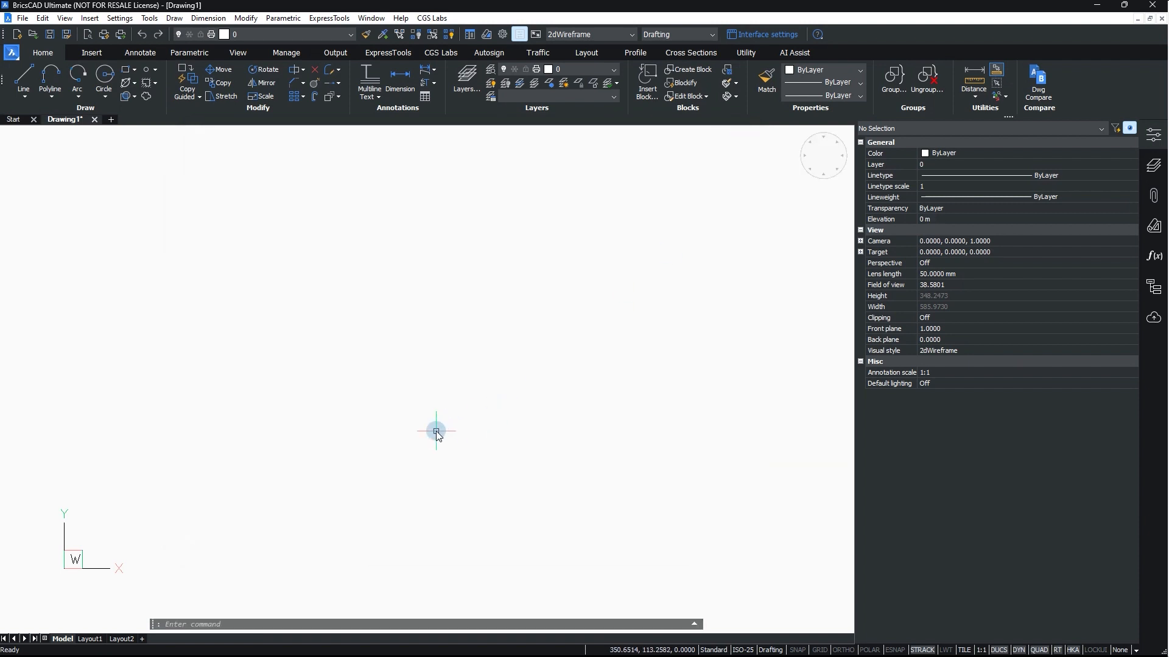
- Draw a circle with a radius of 0.6 m in the empty drawing area
text(c)
key(Return)
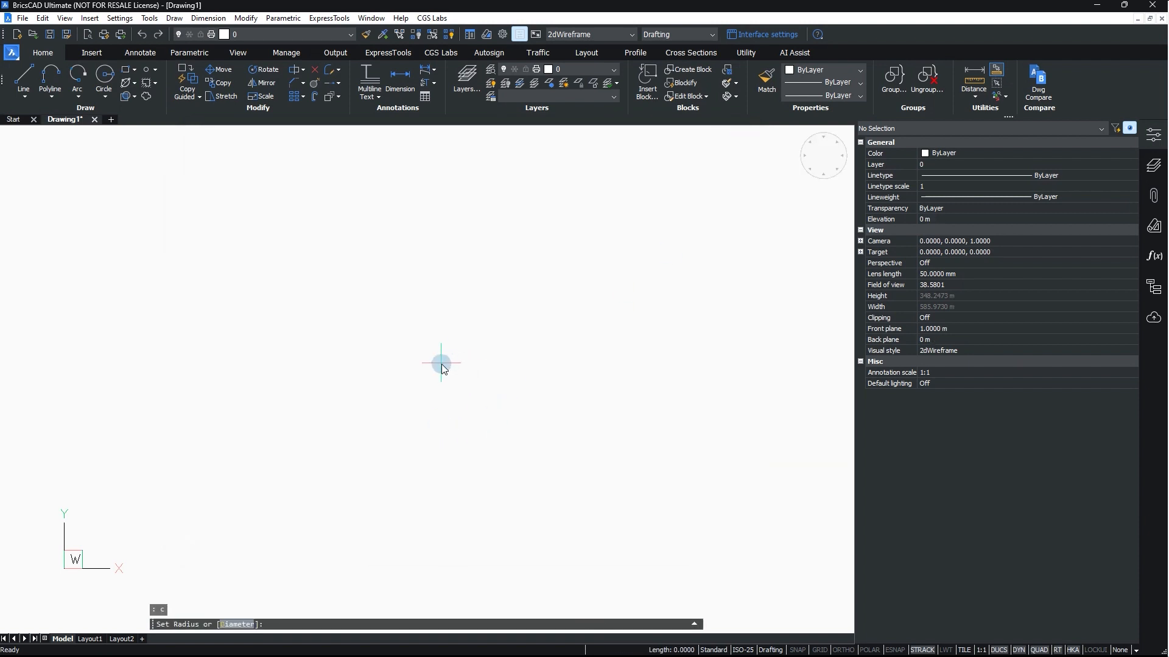
click(441, 363)
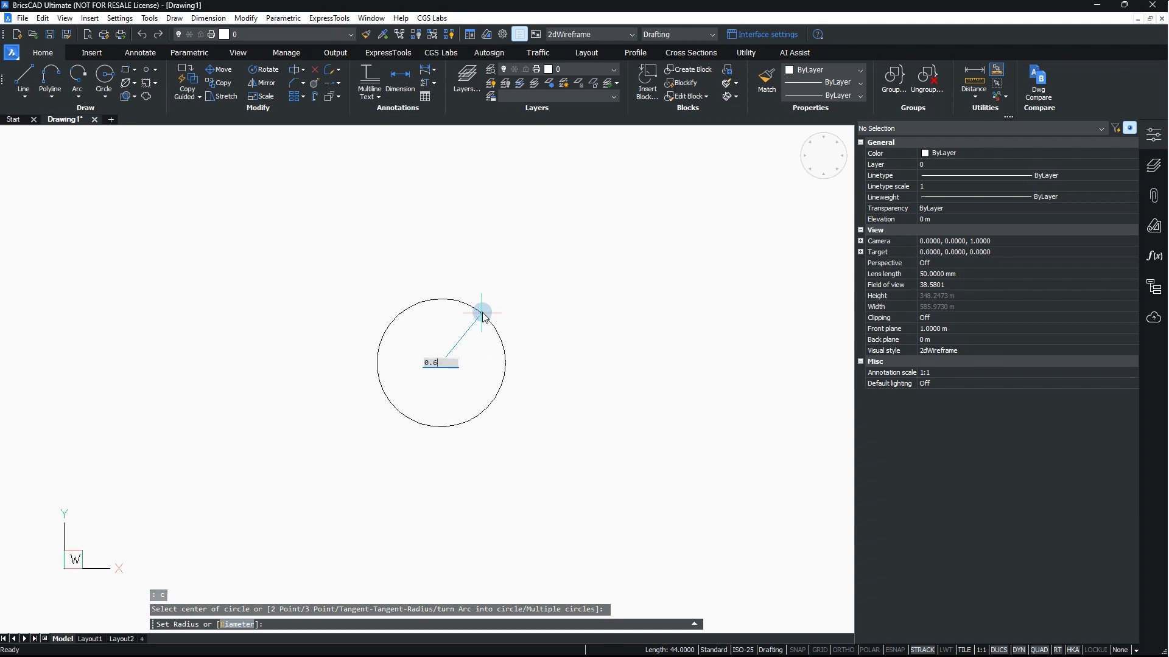
key(Return)
middle_click(452, 386)
middle_click(452, 386)
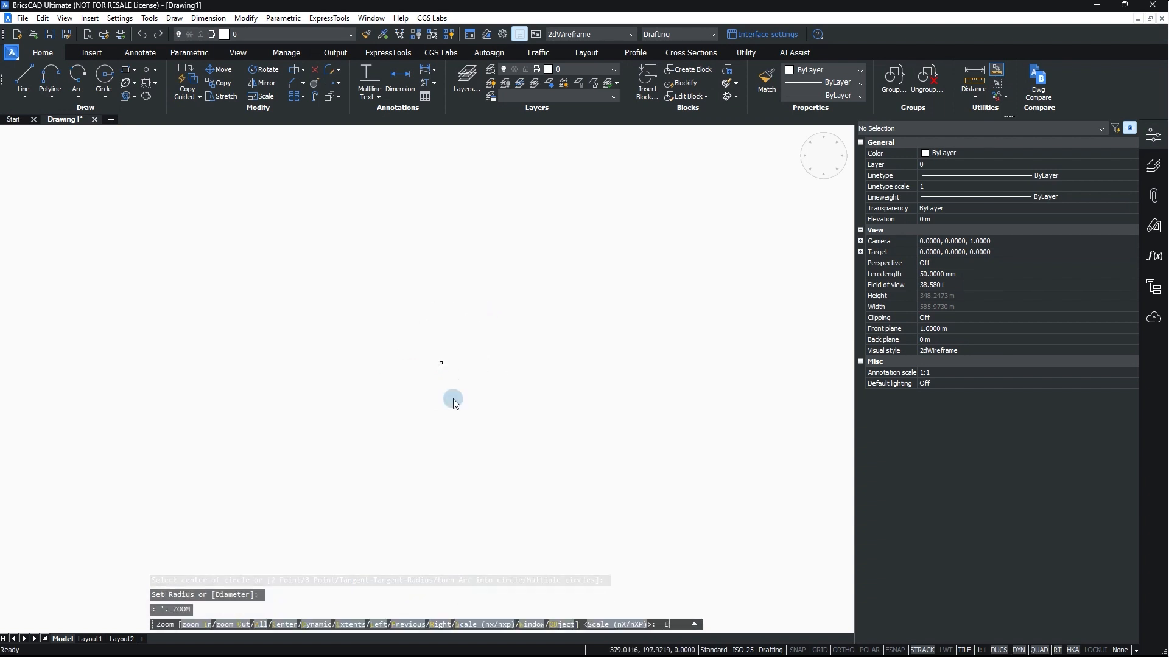
- Offset the circle inward by 0.1 m to form a ring
text(o)
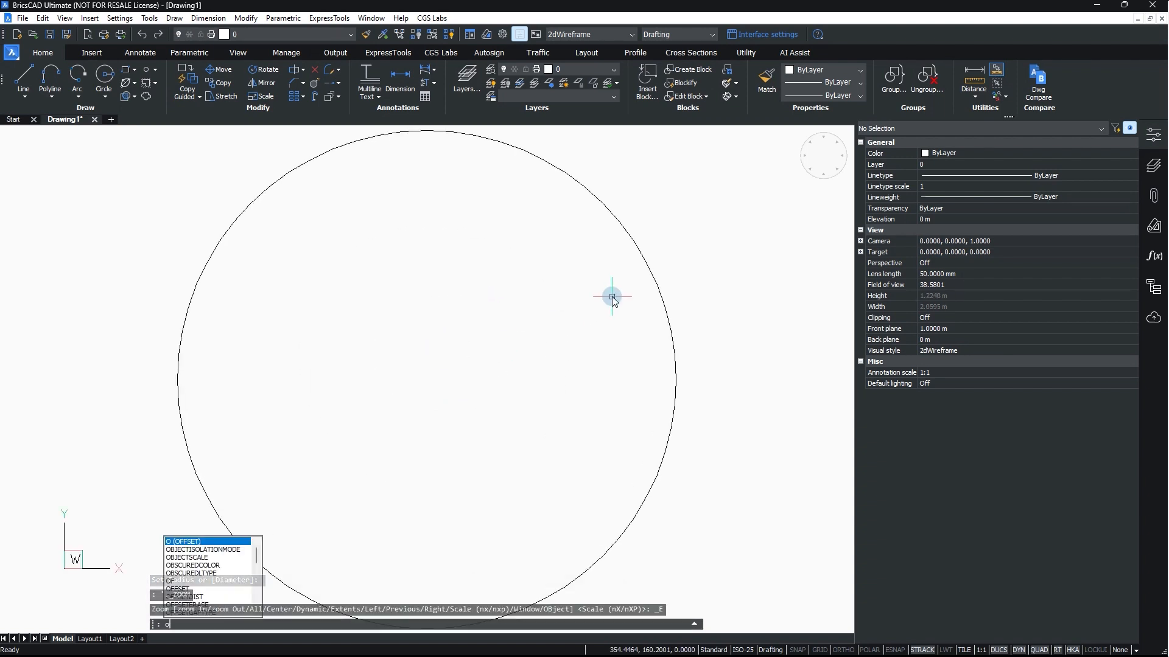
key(Return)
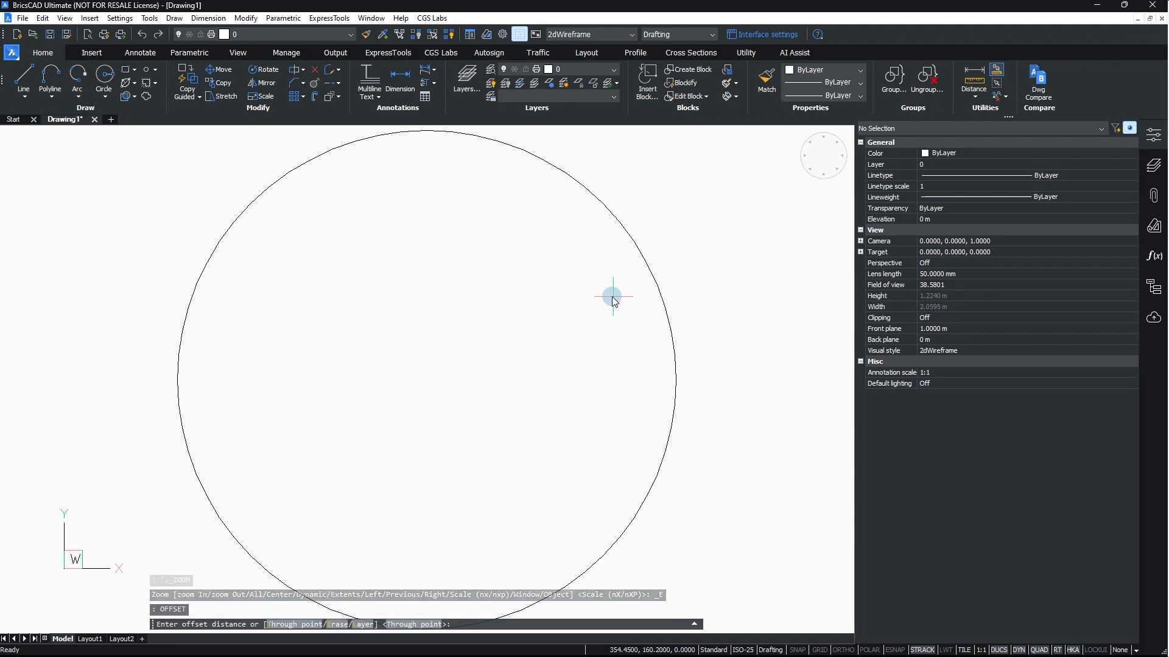
key(Return)
click(633, 250)
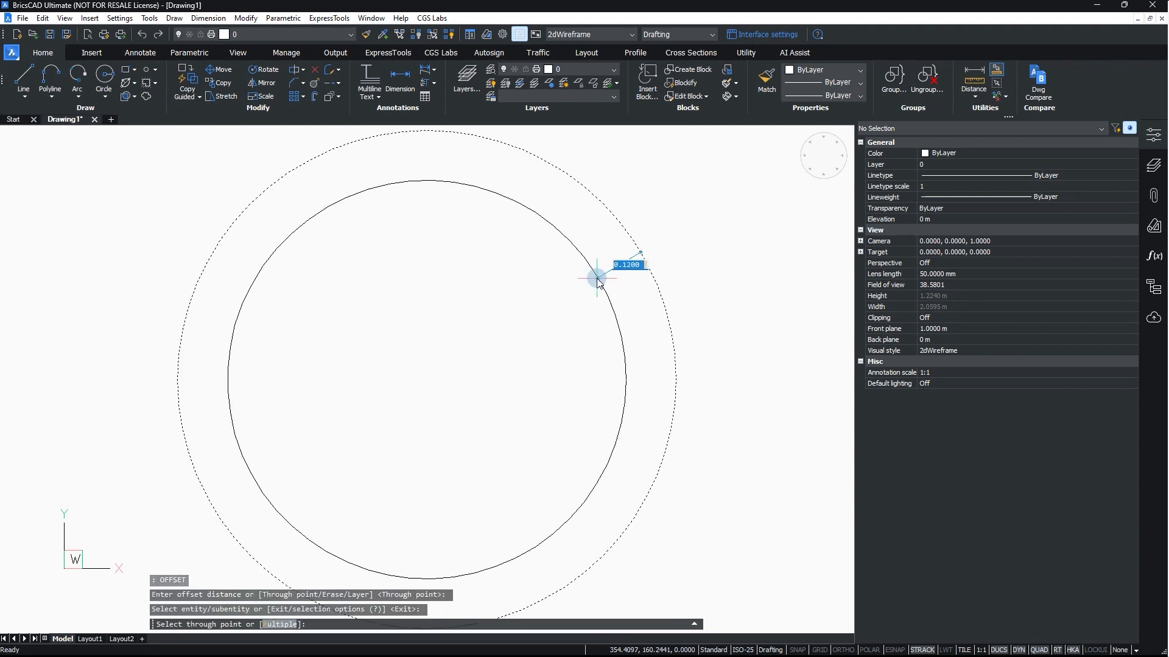
key(Return)
scroll(596, 280, down, 5)
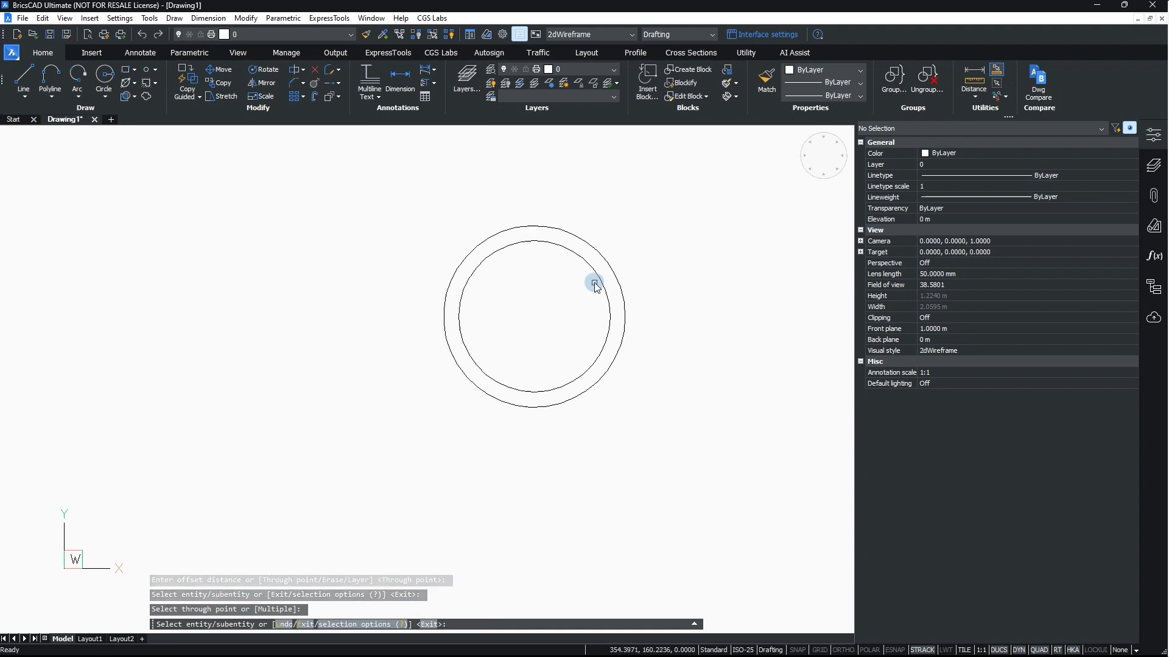
scroll(550, 321, up, 5)
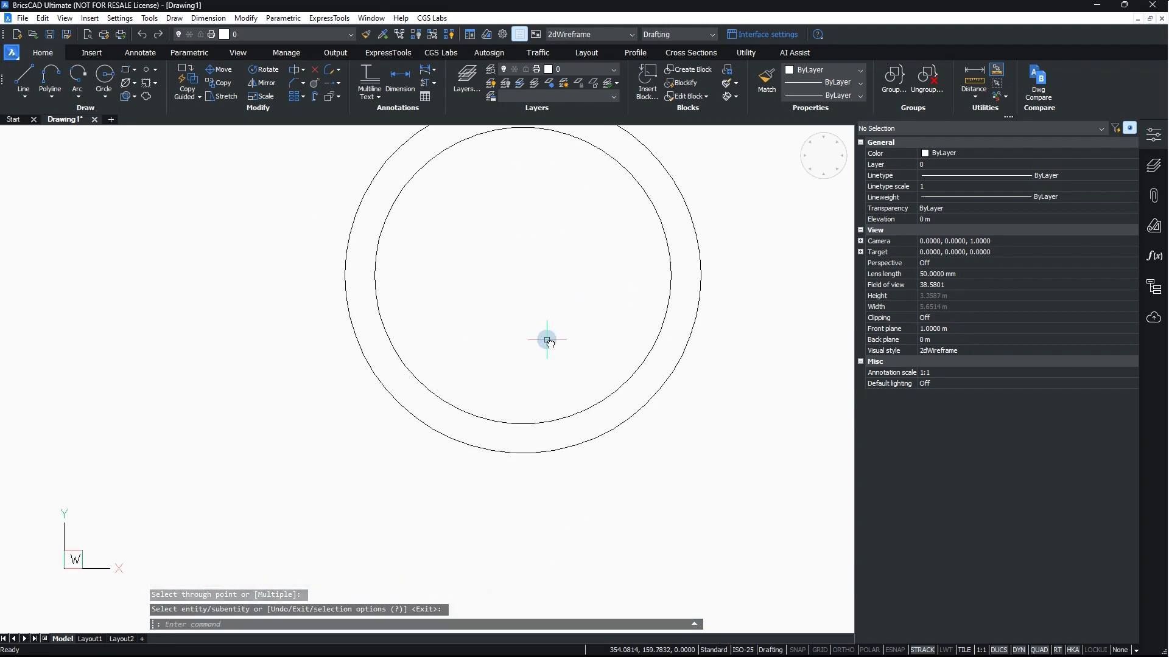
- Draw a 0.1 by 0.1 m square inside the lower part of the inner circle
text(re)
key(Return)
click(487, 343)
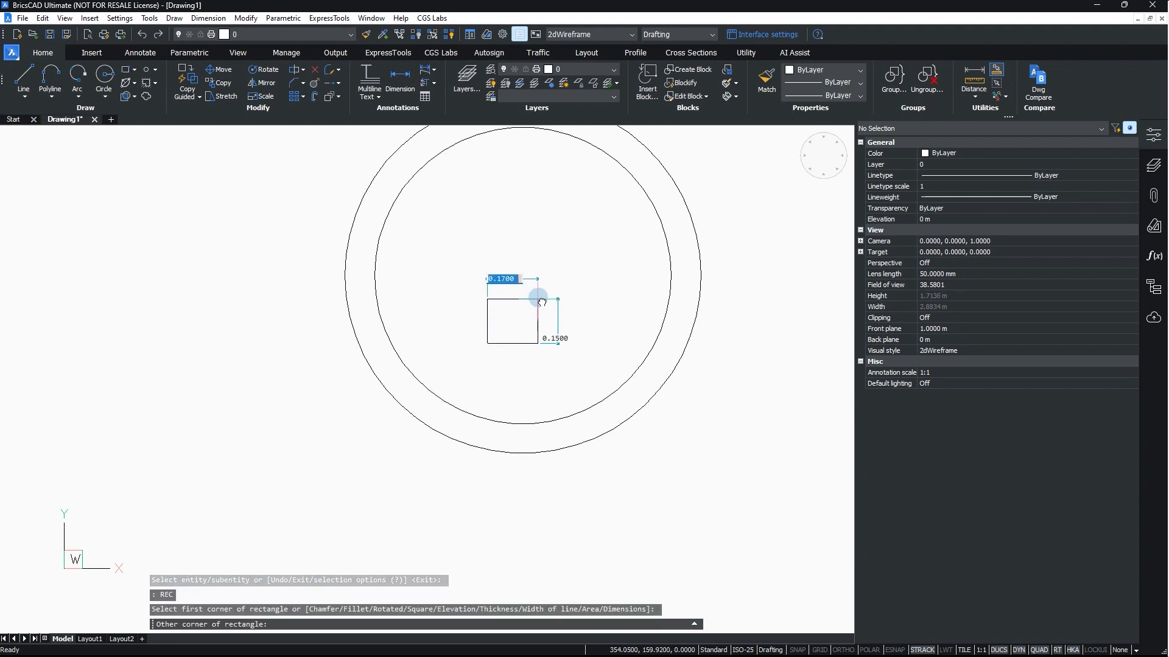
text(0.1)
key(Tab)
text(0.1)
key(Return)
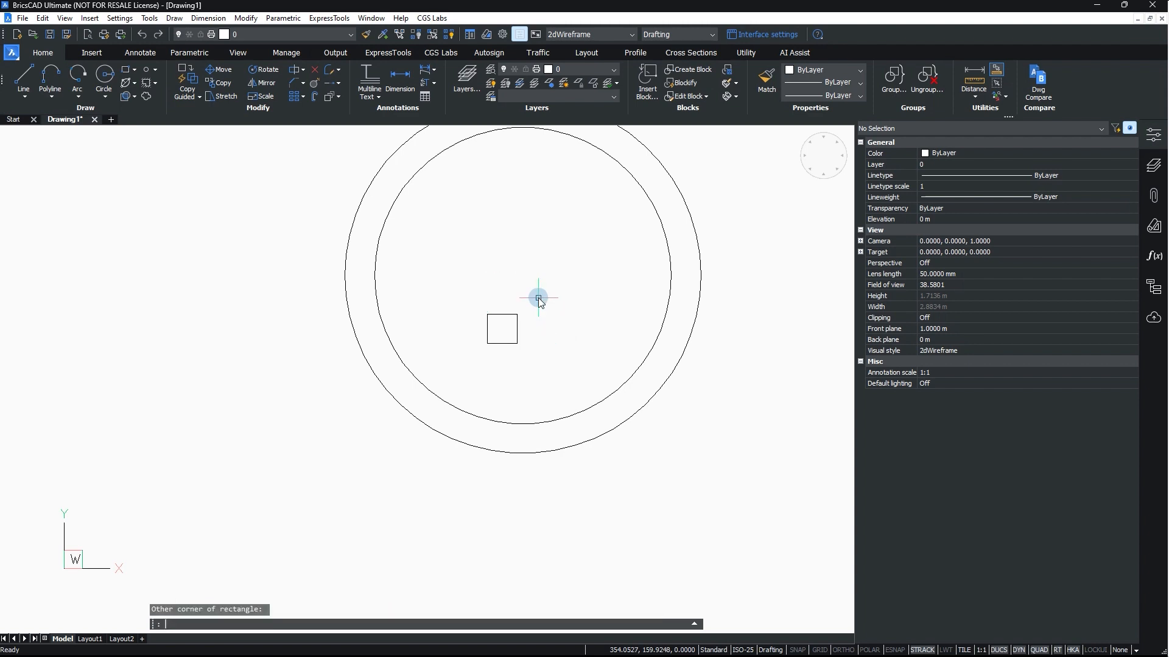
- Turn on entity snapping and move the square so its bottom edge midpoint sits on the inner circle's lowest point
click(523, 315)
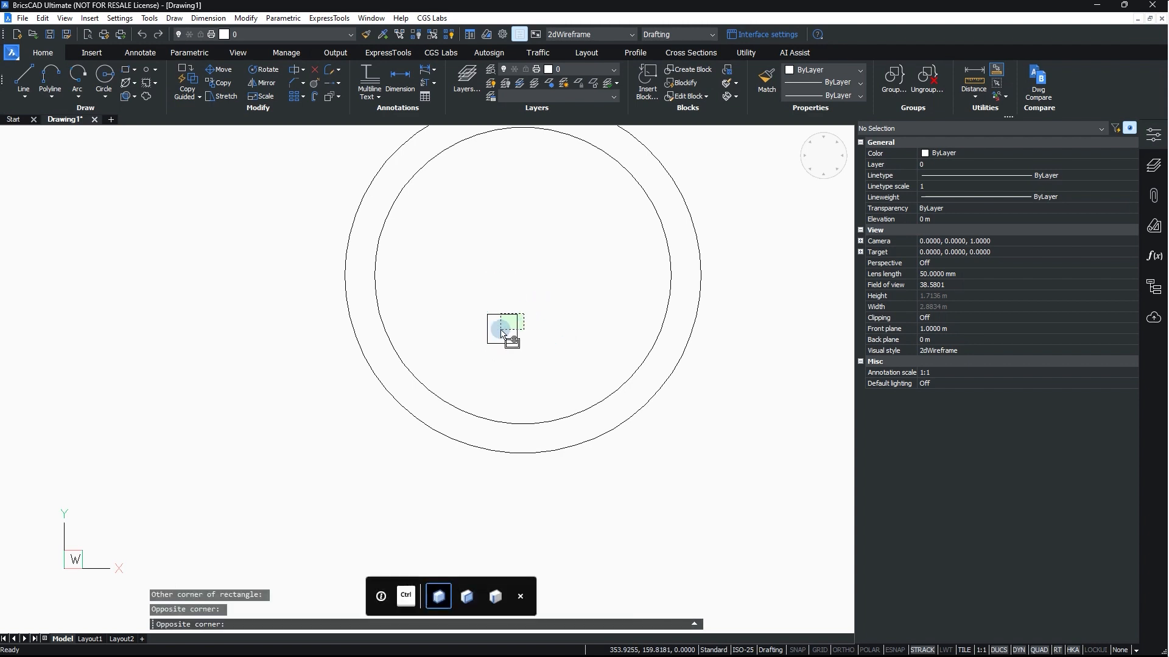
click(622, 311)
click(901, 649)
click(535, 308)
click(486, 361)
text(M)
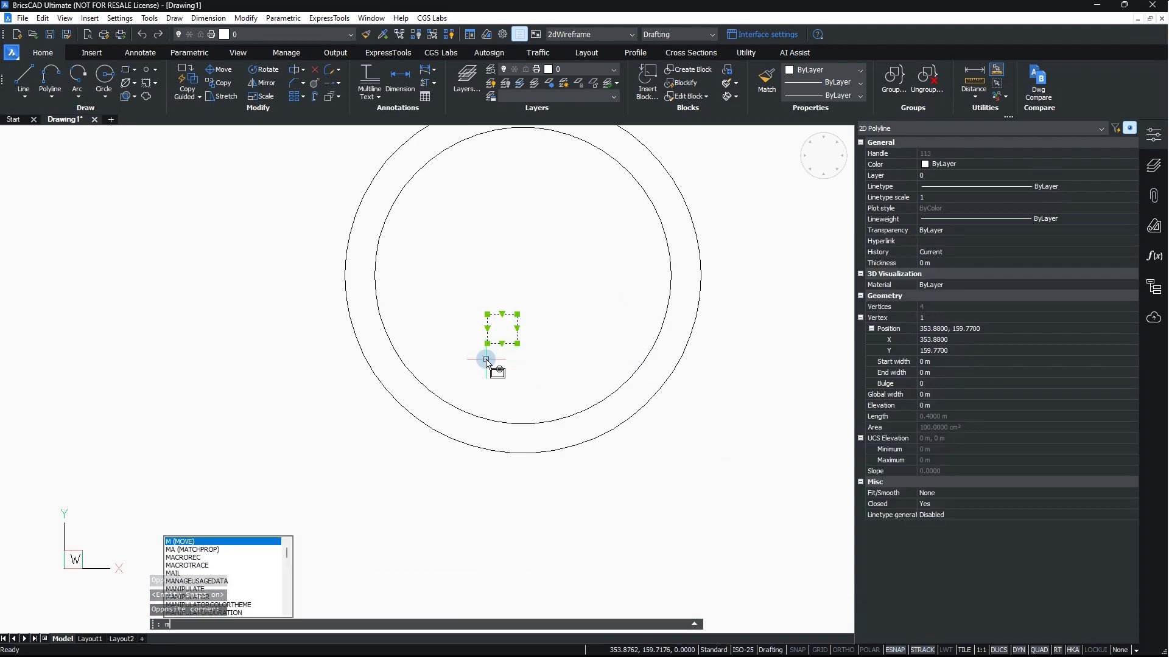
key(Return)
click(503, 344)
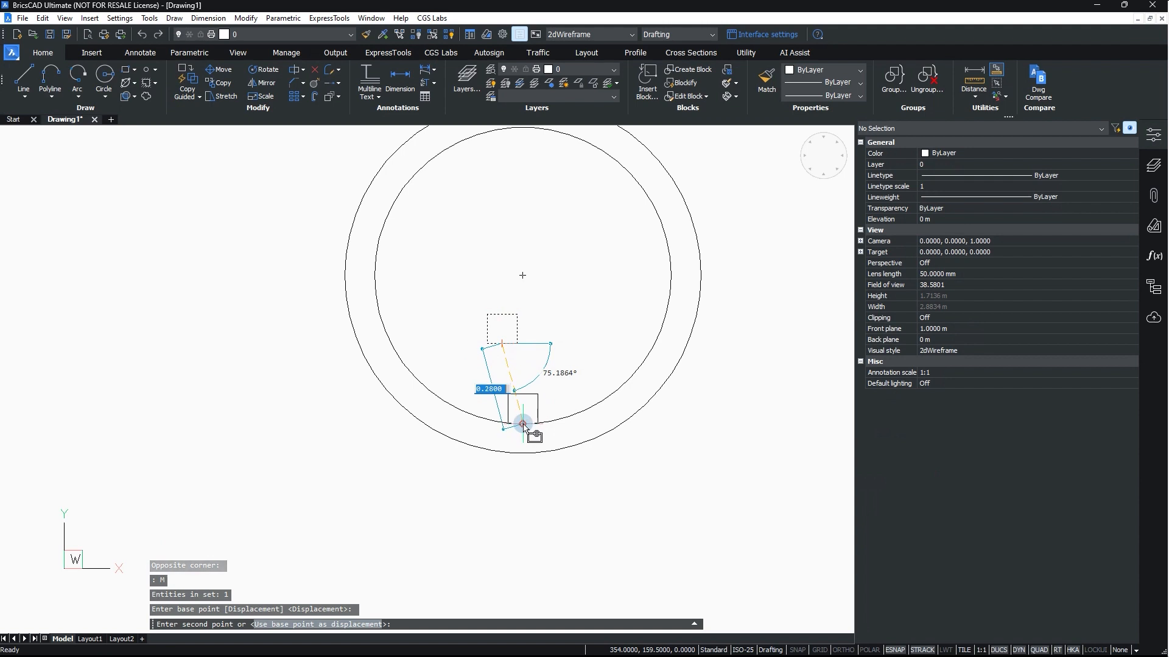
click(523, 424)
- Move the square straight up by 0.15 m with ortho mode on
click(530, 420)
click(503, 373)
text(m)
key(Return)
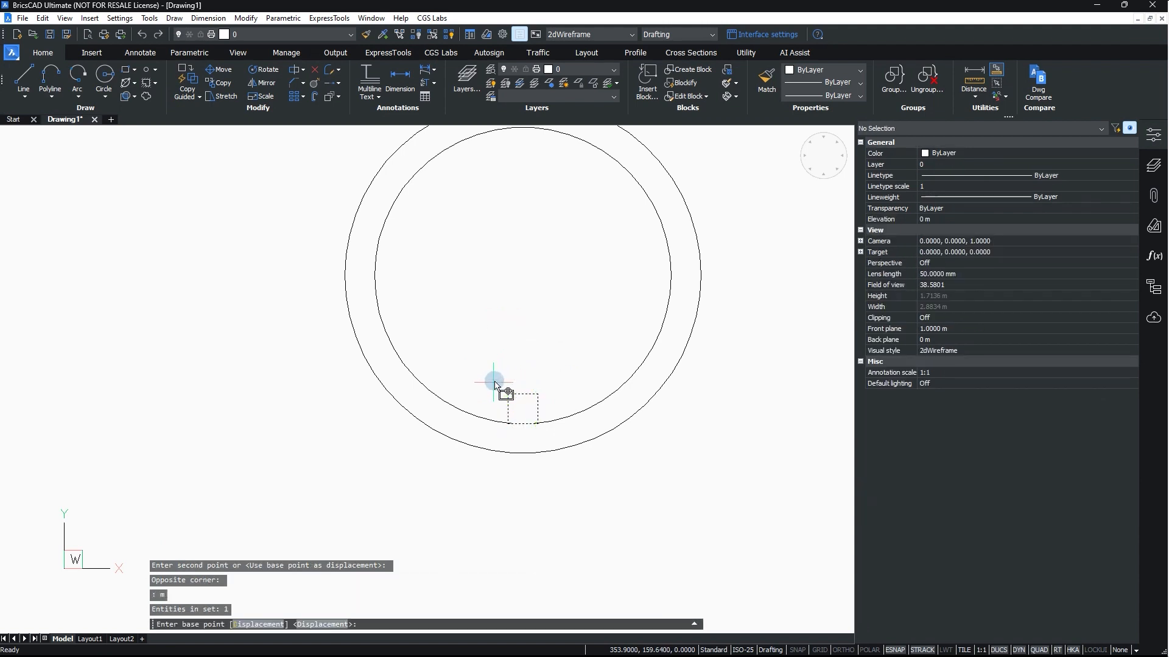
click(496, 382)
key(F8)
text(0.1)
key(Return)
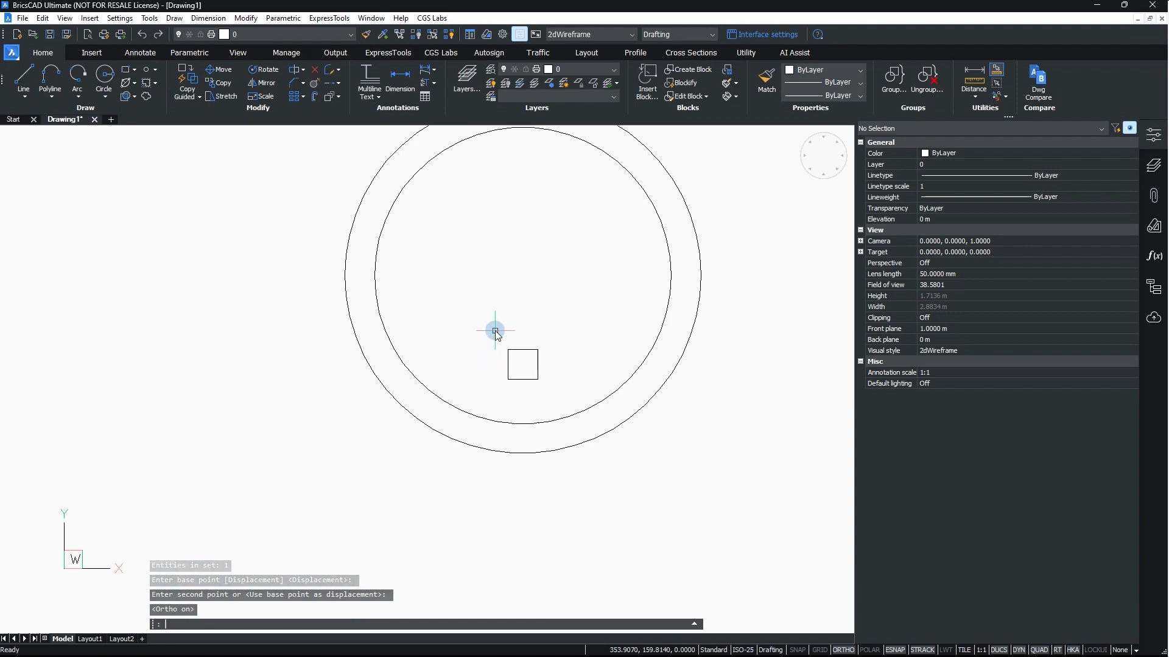
- Copy the square straight up by 0.15 m
click(521, 349)
text(co)
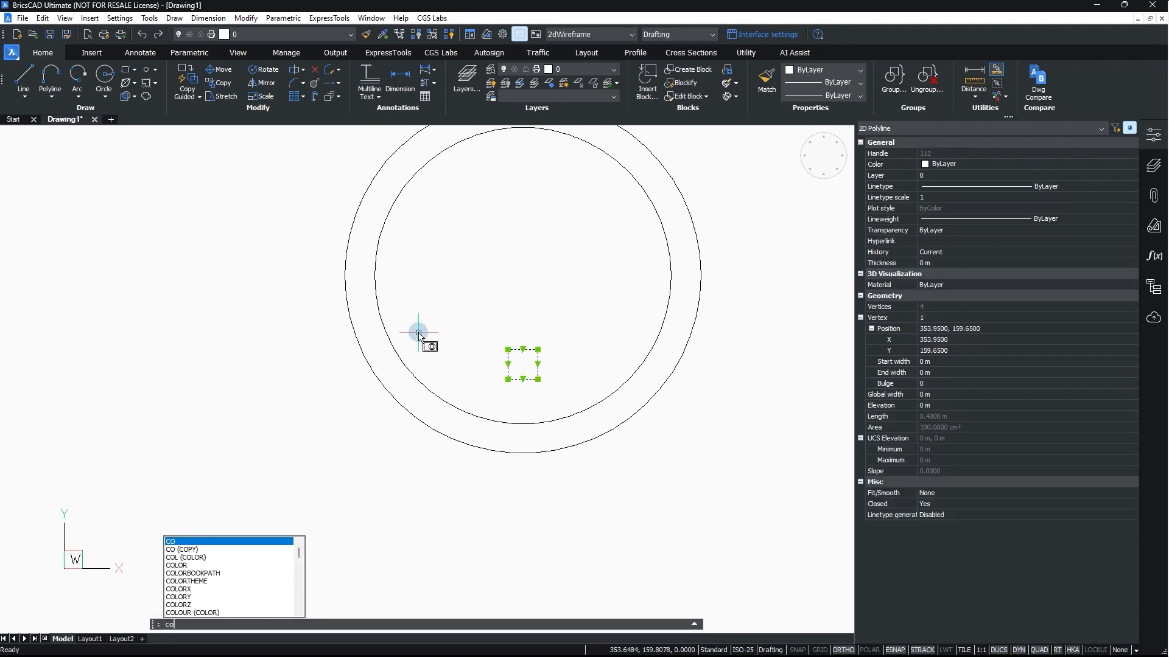
key(Return)
click(470, 364)
text(0.15)
key(Return)
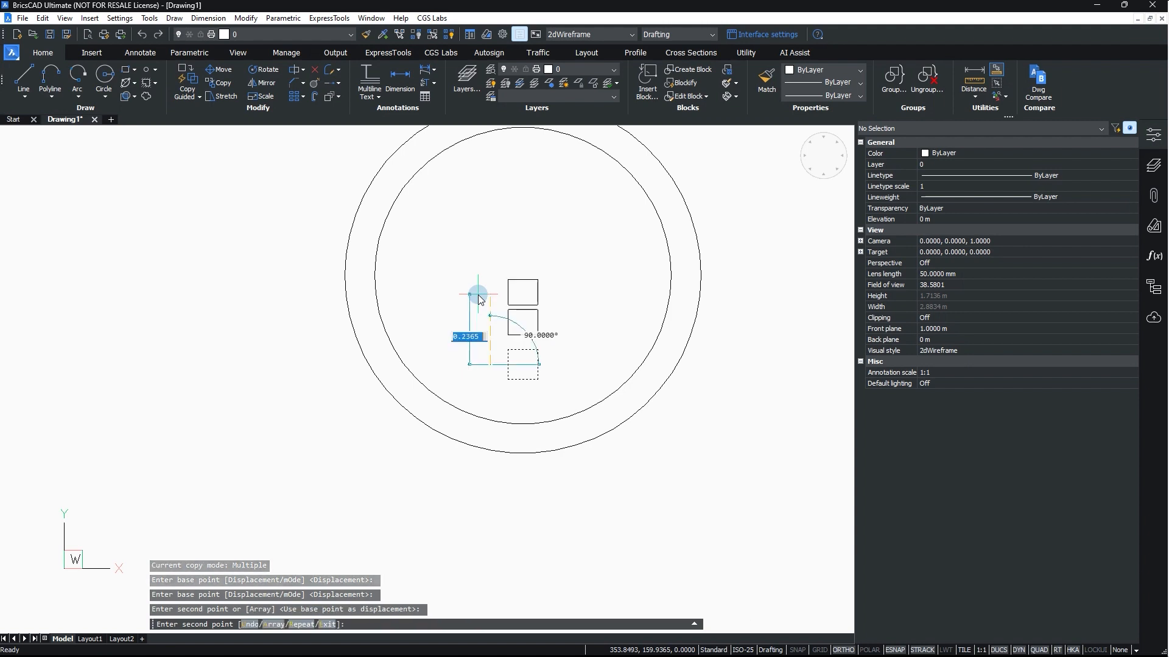
key(Escape)
- Stretch the upper square's top edge straight up to near the top of the inner circle, forming a tall bar
click(522, 306)
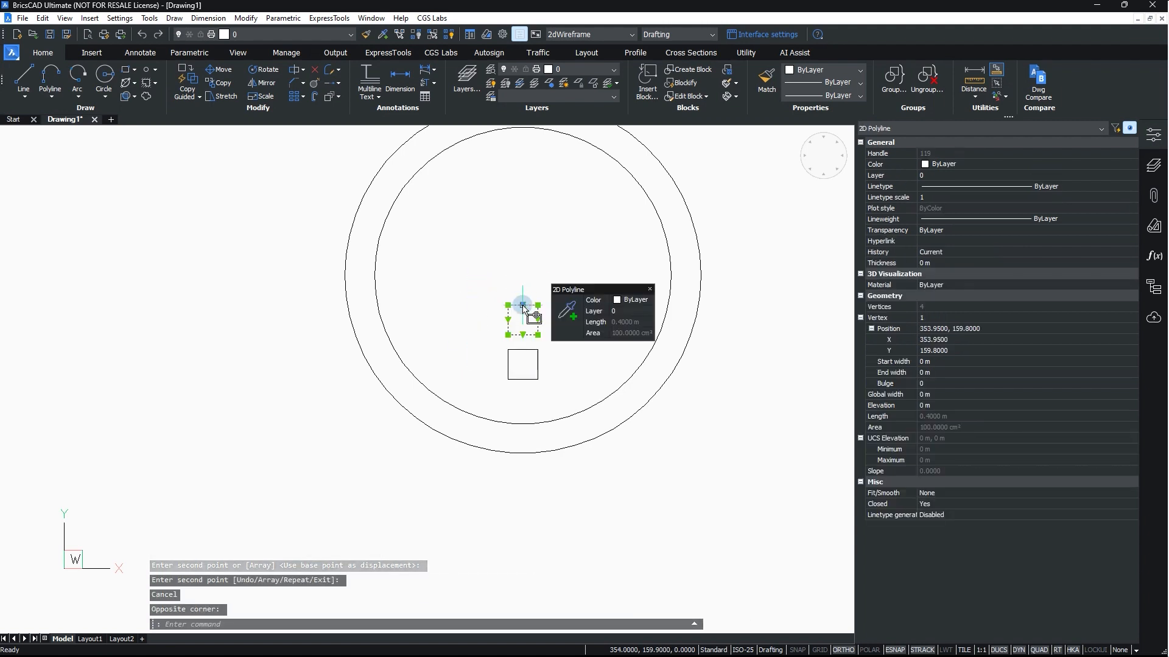
click(522, 305)
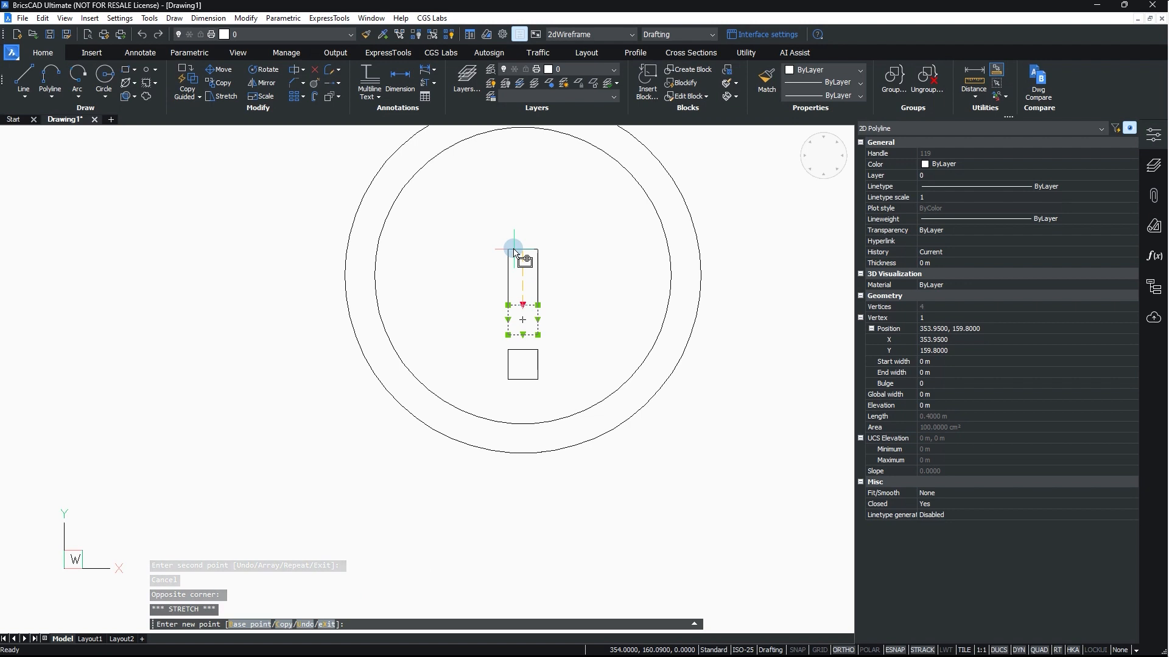
key(Return)
key(Escape)
key(Escape)
text(c)
key(Return)
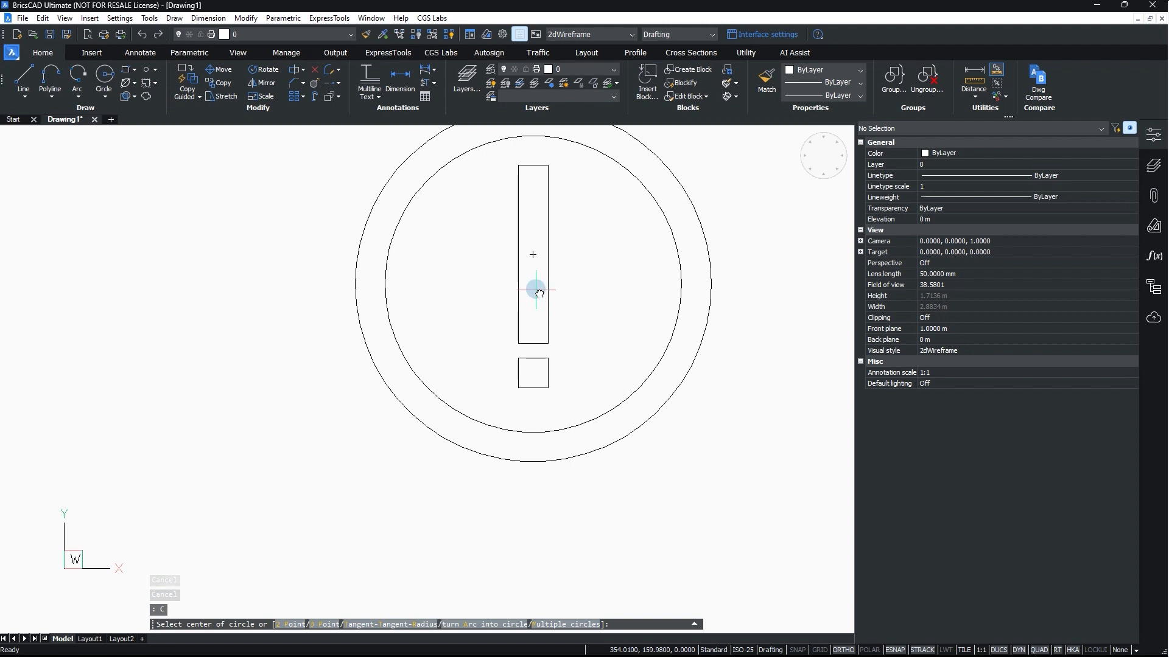
key(Escape)
key(Escape)
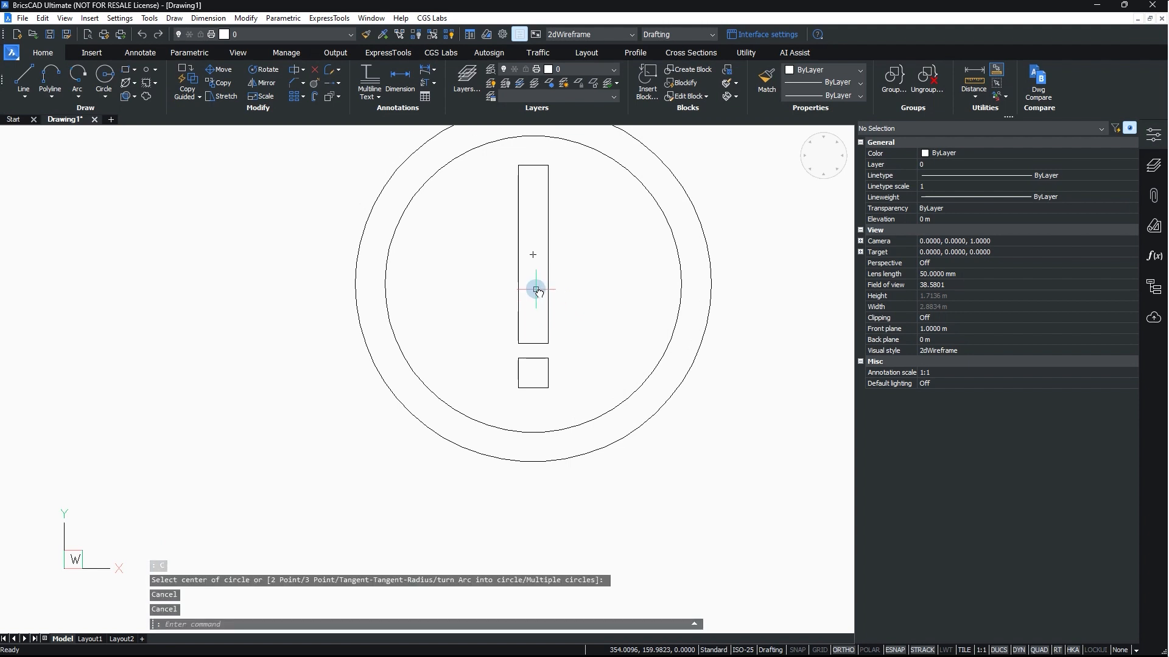
- Hatch the inside of the tall bar with the predefined SOLID pattern
text(h)
key(Return)
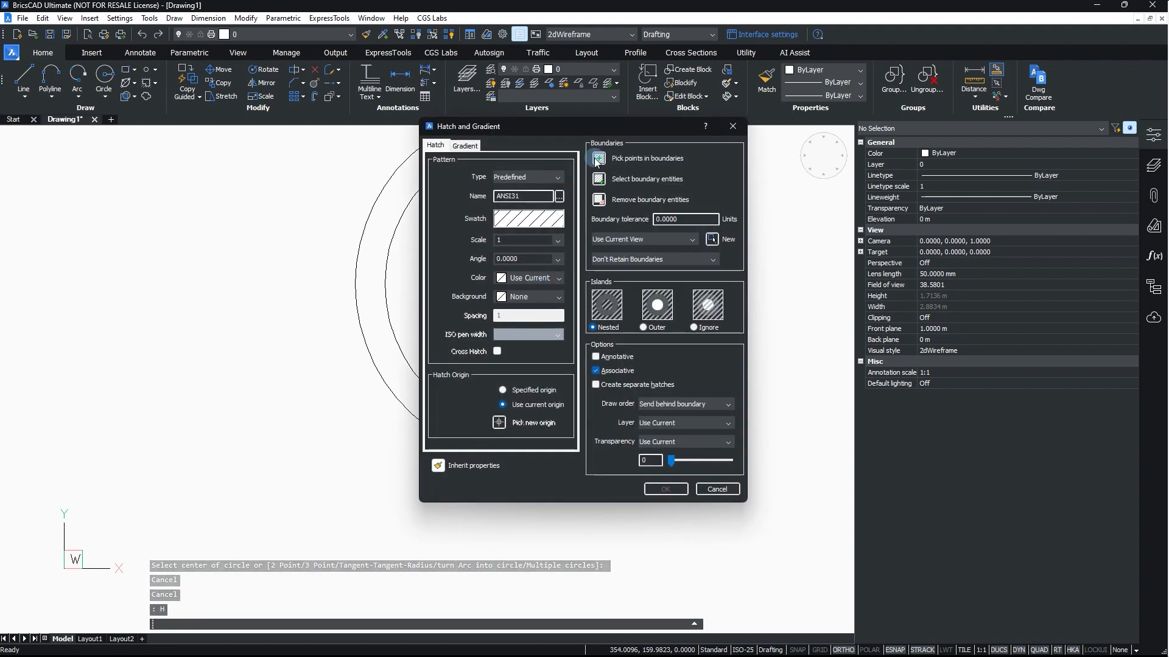
click(559, 196)
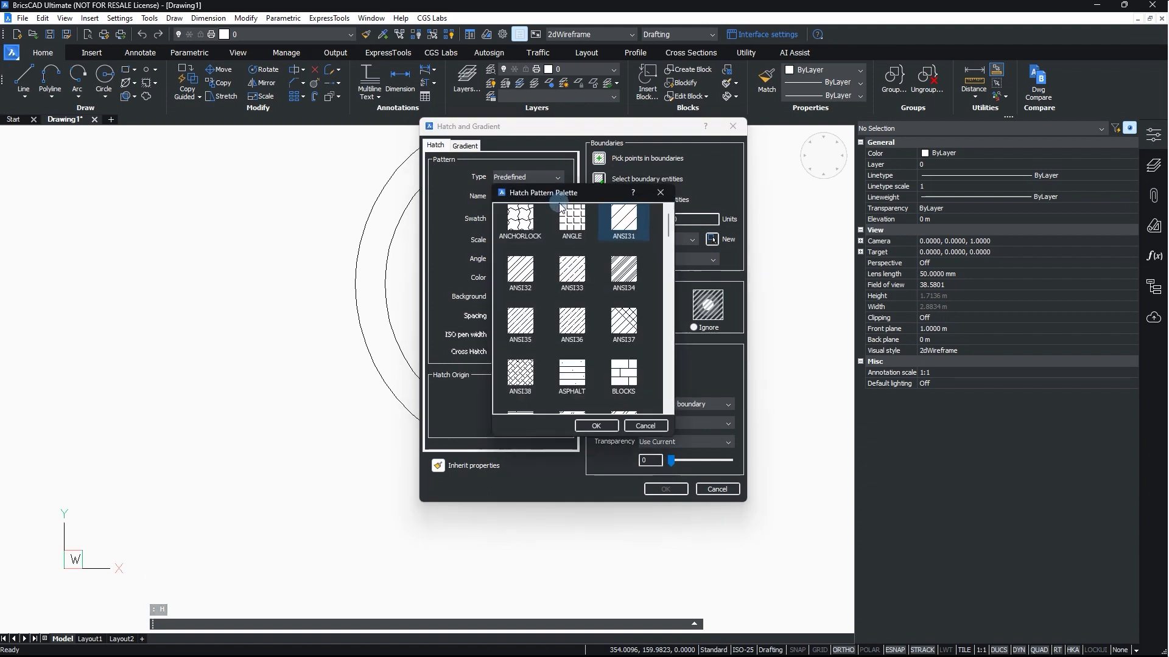
scroll(560, 244, down, 8)
click(623, 270)
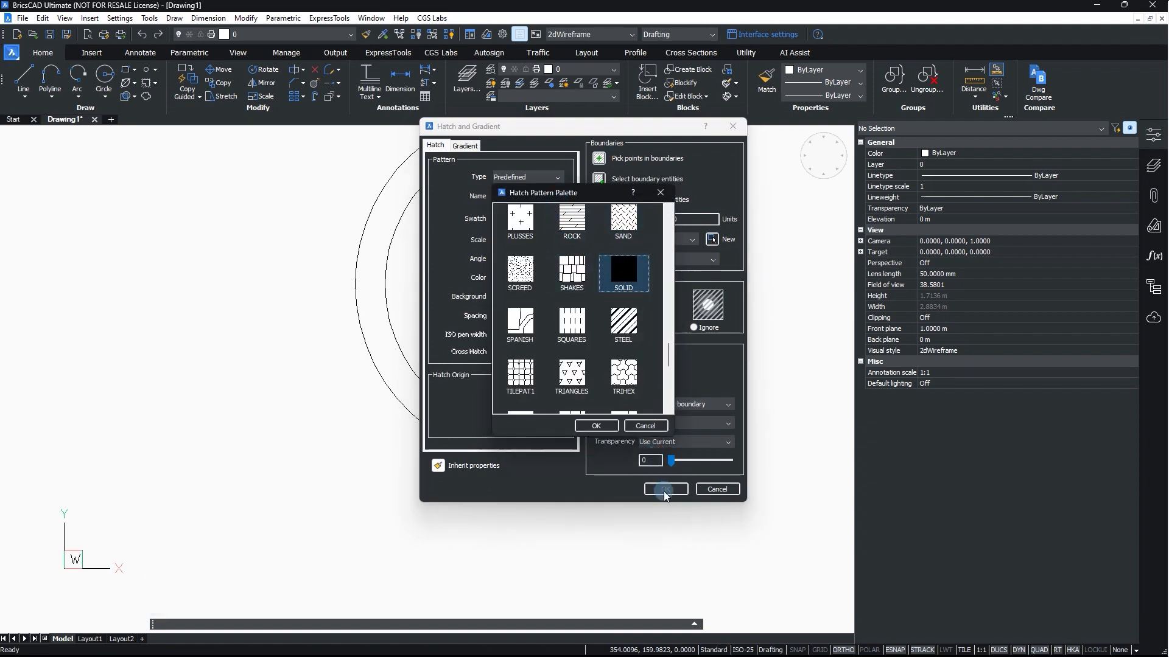
click(595, 426)
click(598, 159)
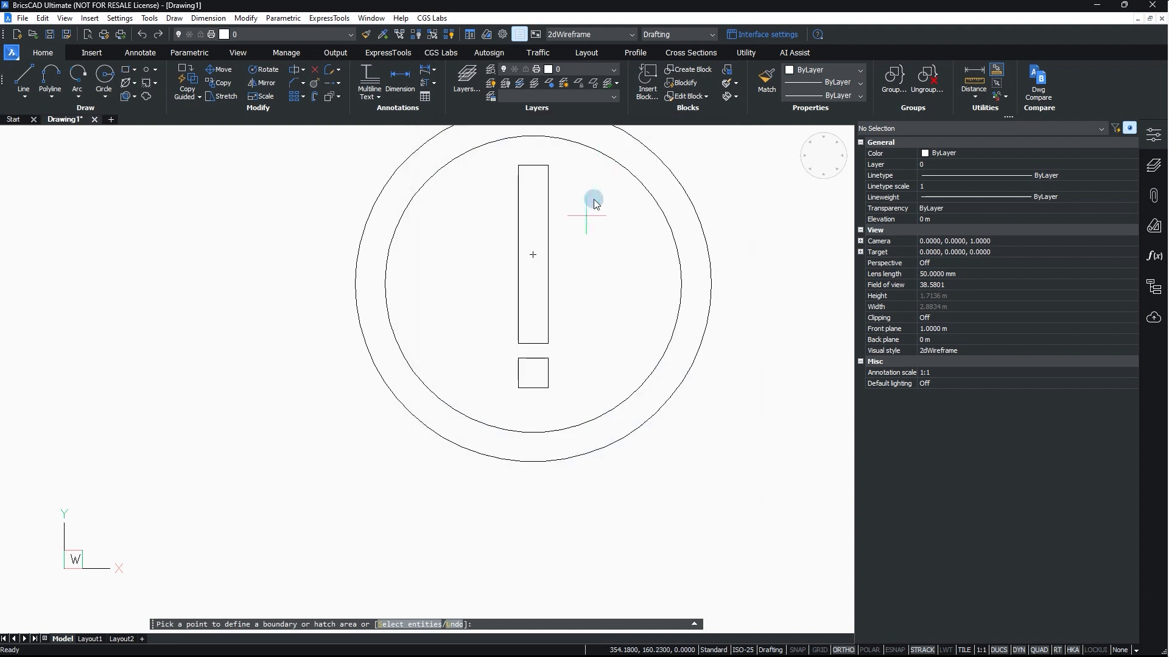
click(529, 280)
key(Return)
key(Return)
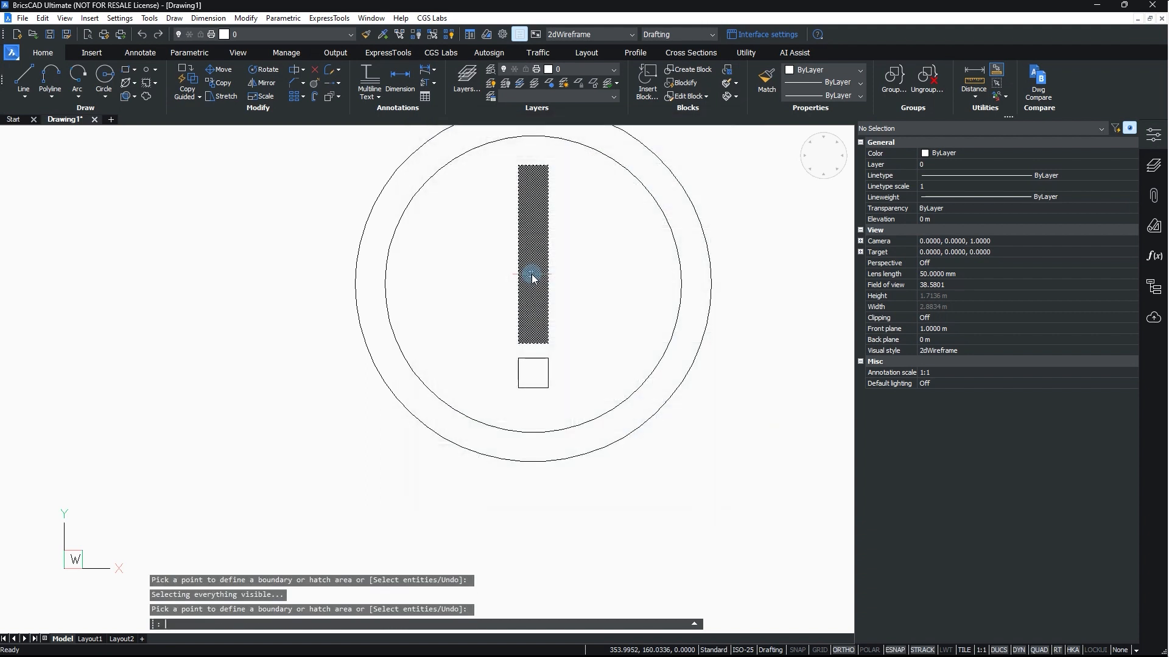
- Fill the small square below the bar with a SOLID hatch
key(Return)
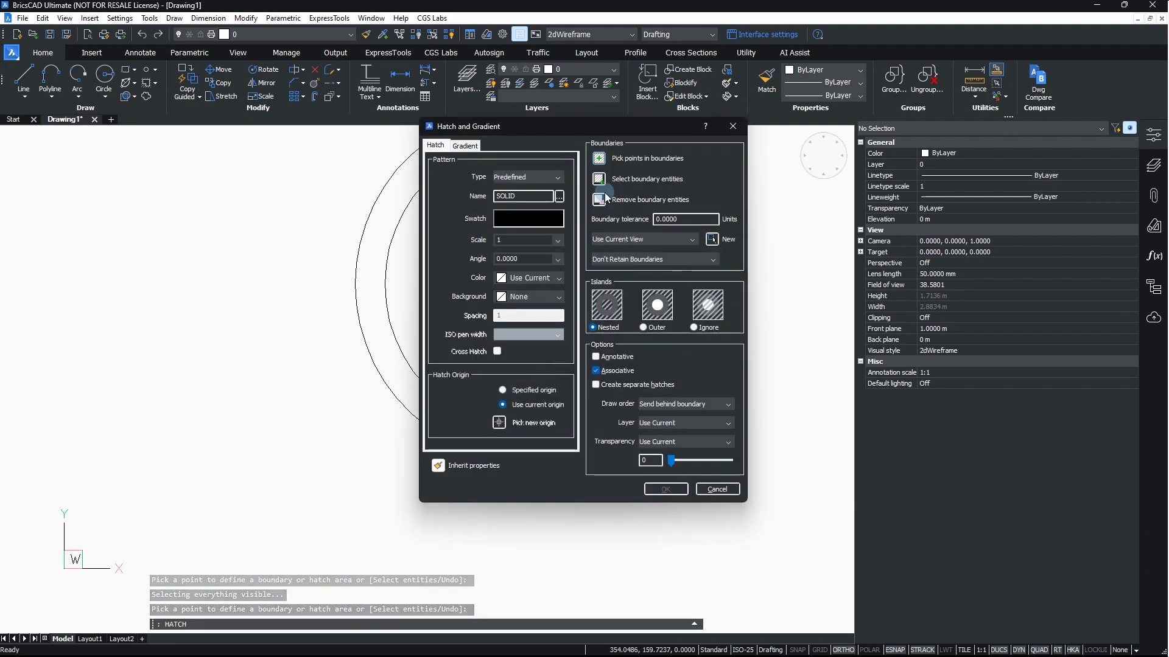
click(599, 159)
click(533, 370)
middle_drag(558, 360, 557, 423)
key(Return)
click(680, 488)
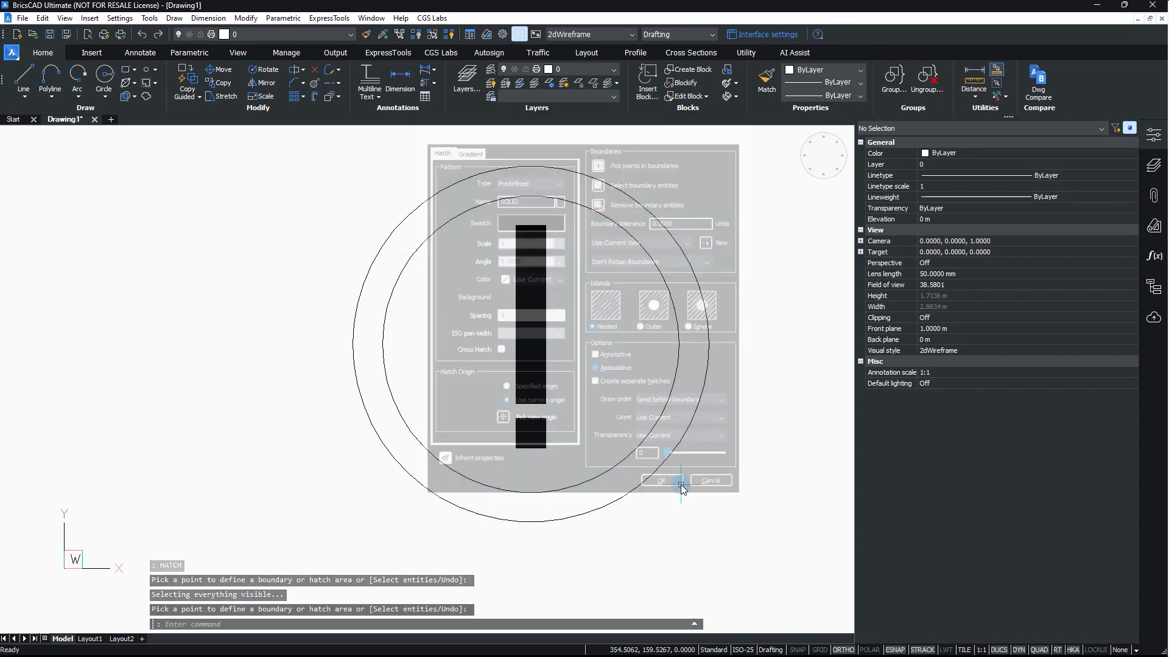
- Fill the inner circle's area around the exclamation mark with a SOLID hatch
key(Return)
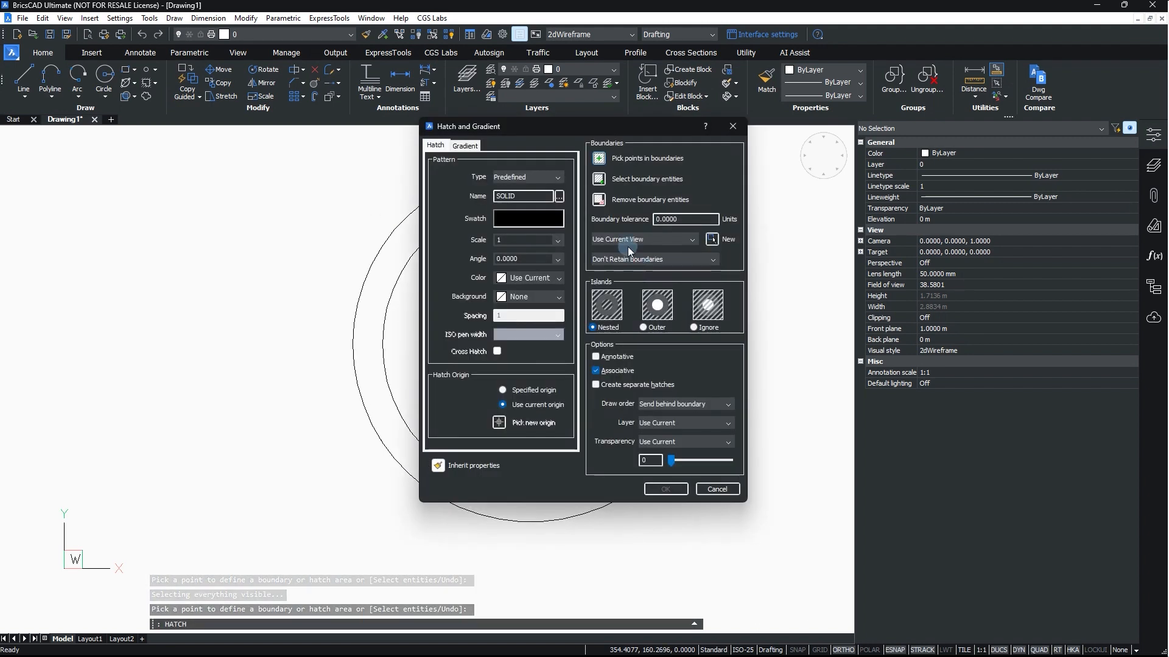
click(599, 159)
click(591, 293)
key(Return)
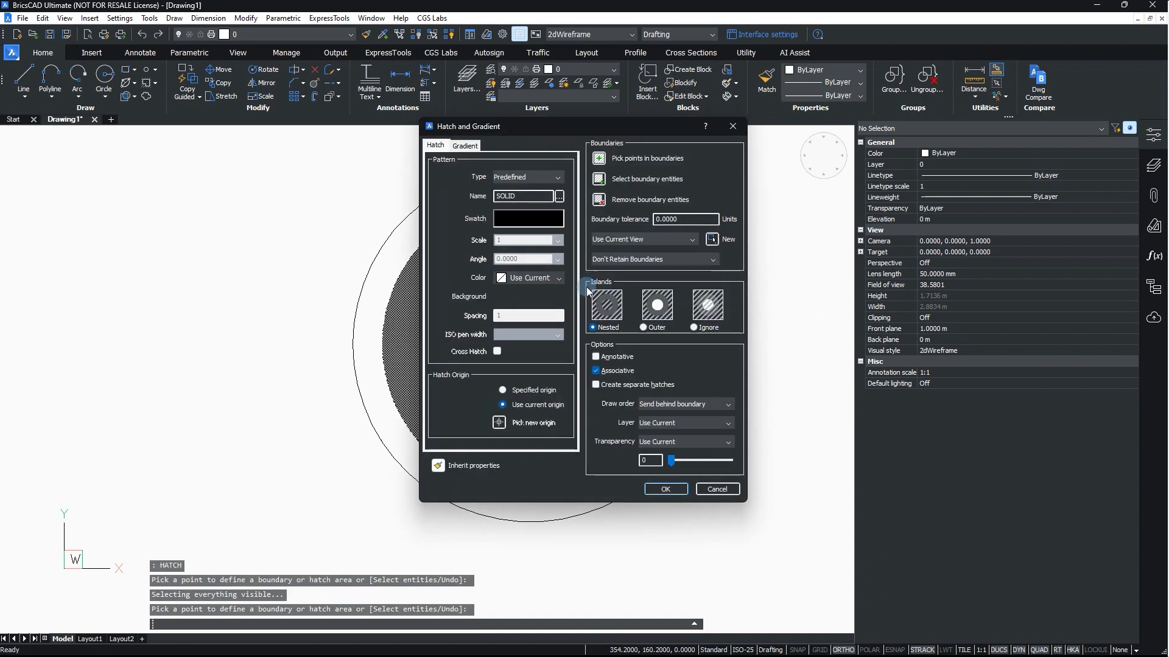
key(Return)
- Fill the ring between the two circles with a SOLID hatch, using both circles as boundary entities
key(Return)
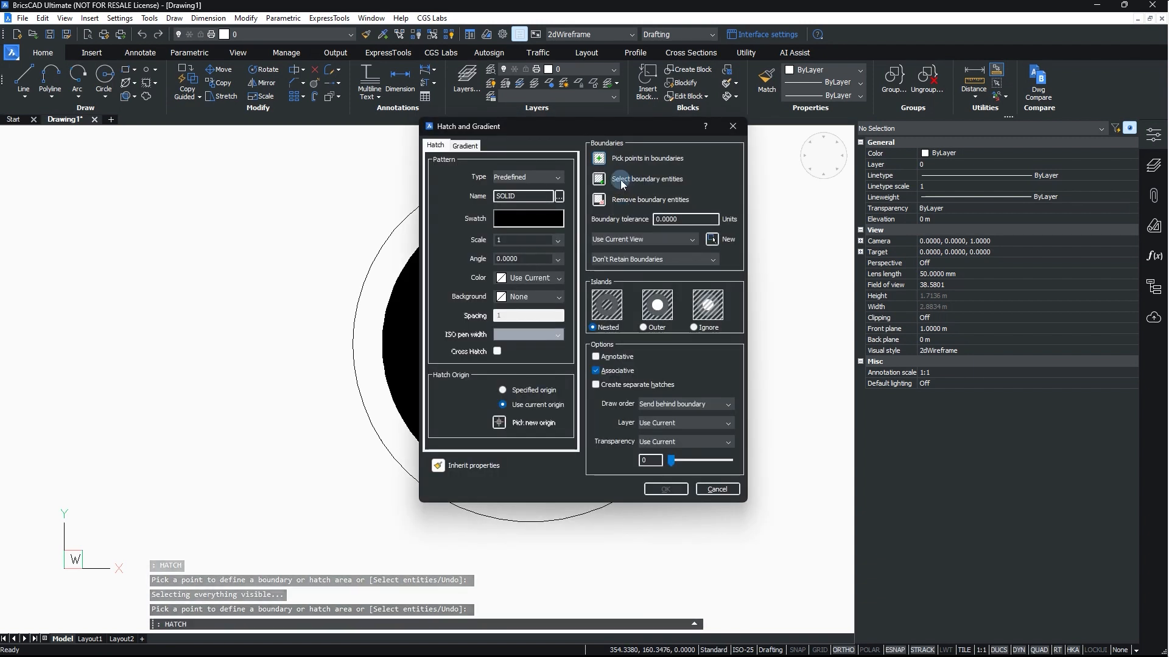
click(608, 190)
click(633, 200)
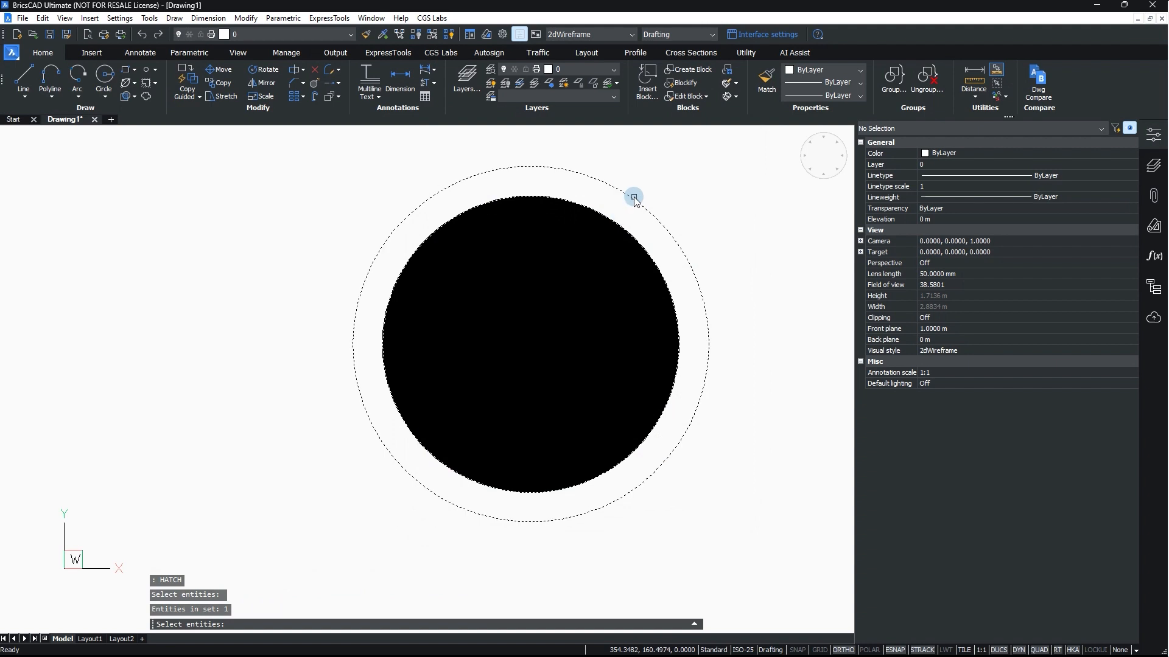
key(Return)
key(Return)
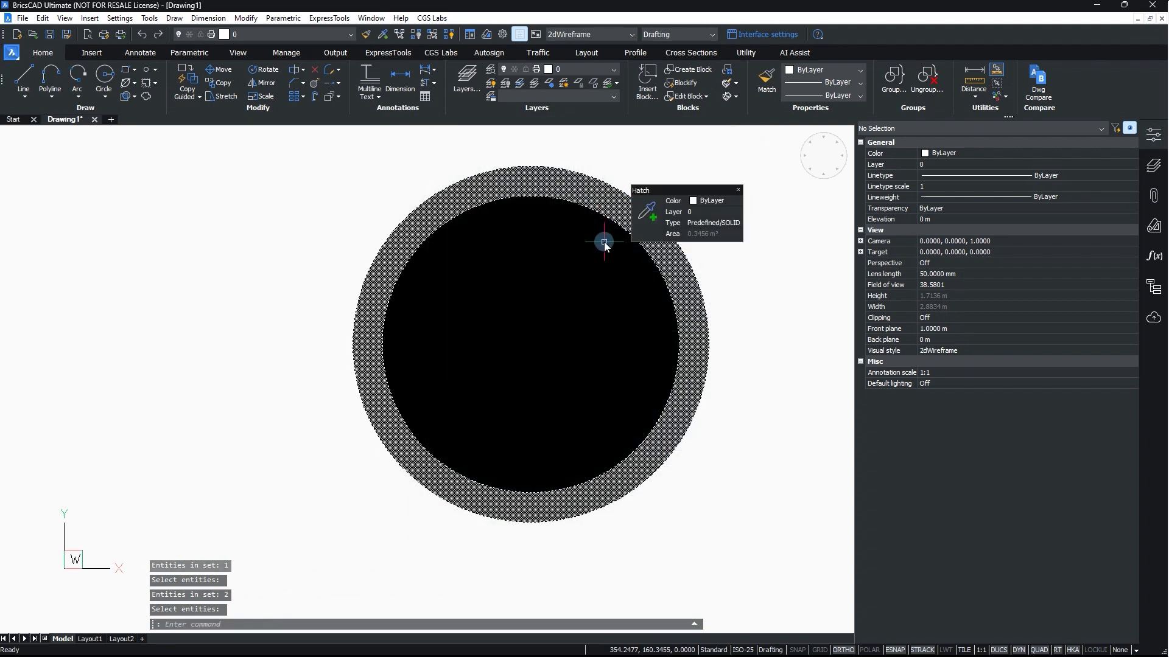
- Set the color of the ring, bar and small square hatches to Blue
click(614, 210)
click(530, 322)
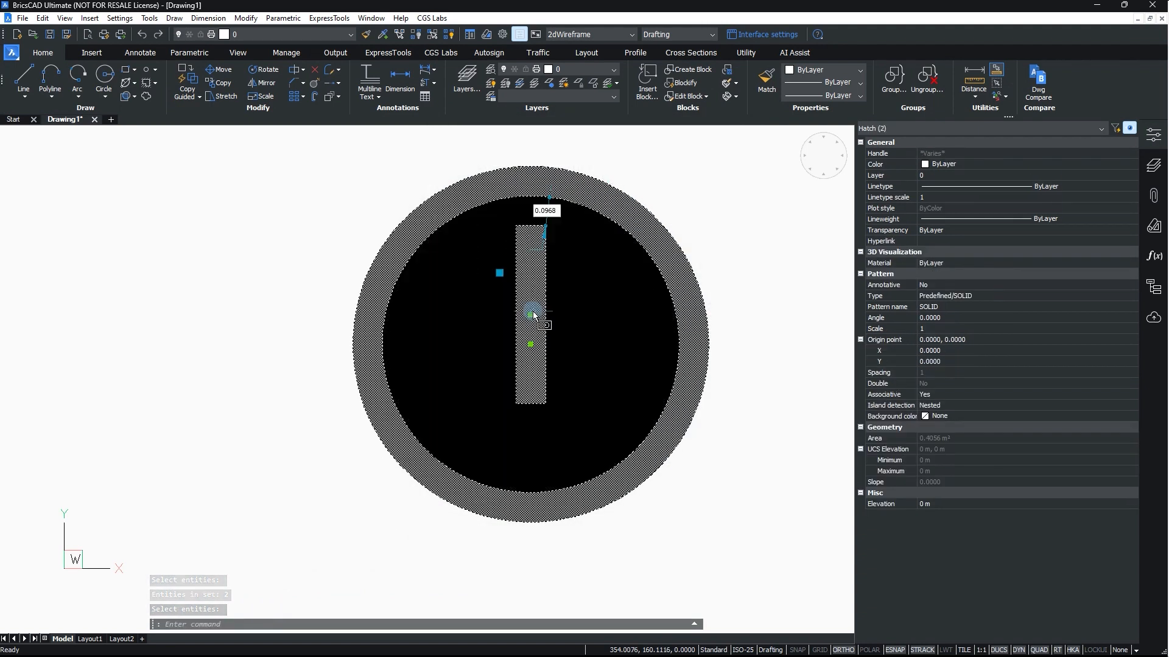
click(538, 426)
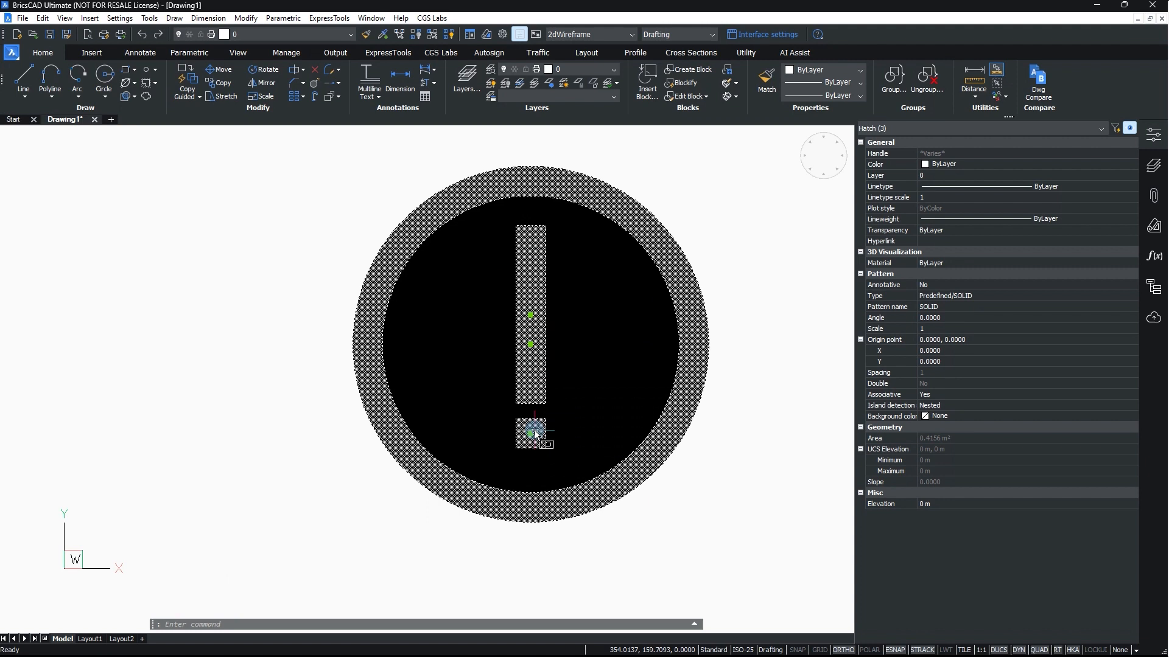
click(946, 170)
click(935, 240)
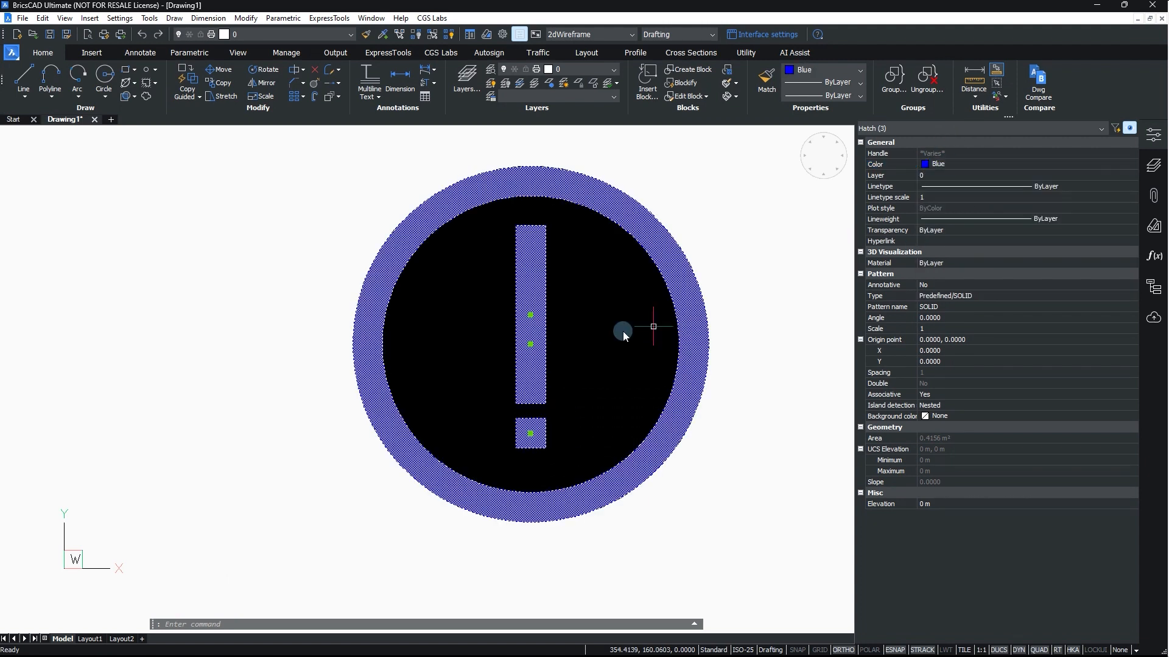
key(Escape)
key(Escape)
- Set the color of the inner circle's background hatch to Yellow
click(617, 301)
click(946, 164)
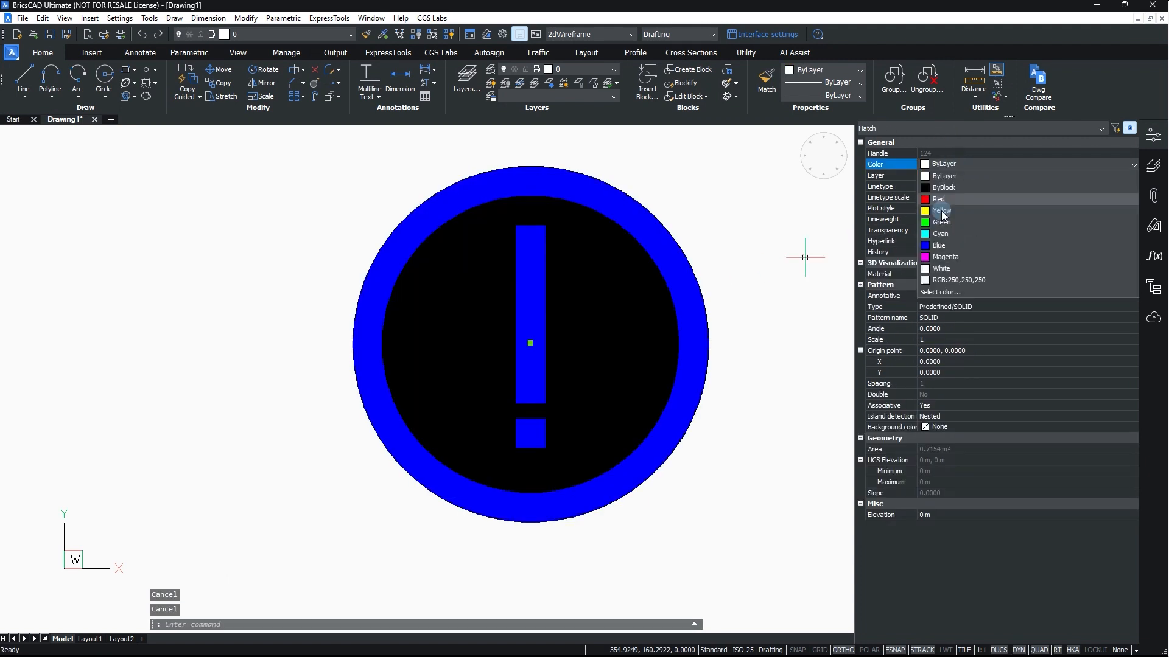
click(934, 204)
key(Escape)
key(Escape)
- Try moving the yellow hatch horizontally out of the sign, and undo the move
click(629, 323)
text(m)
key(Return)
click(632, 318)
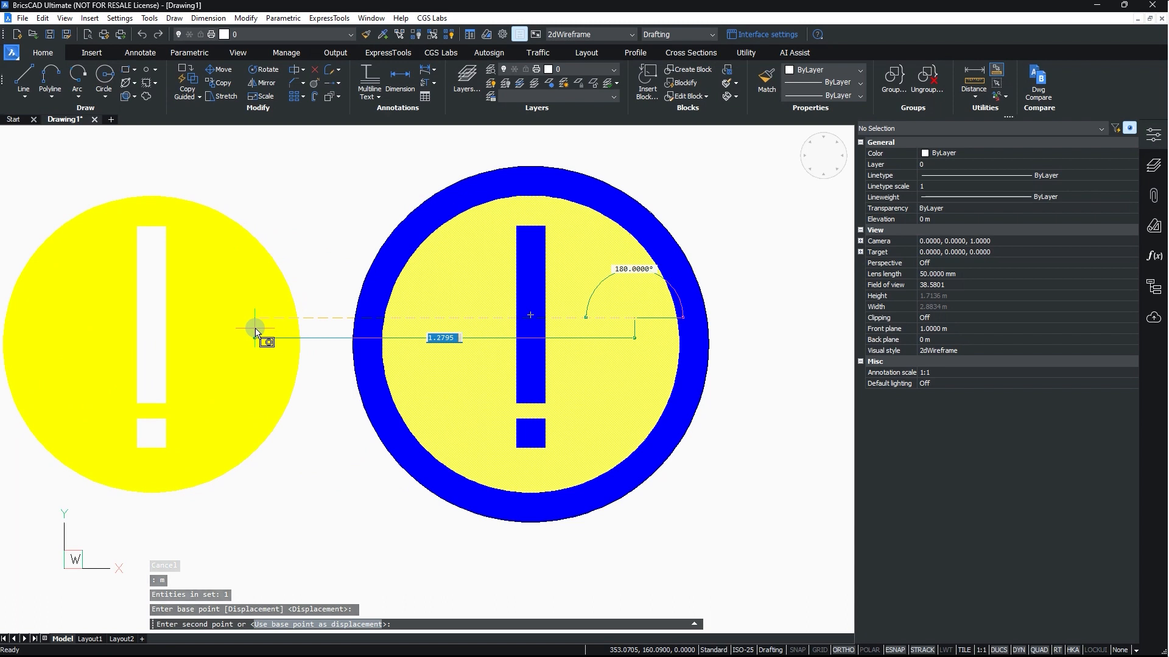
click(254, 333)
key(ctrl+z)
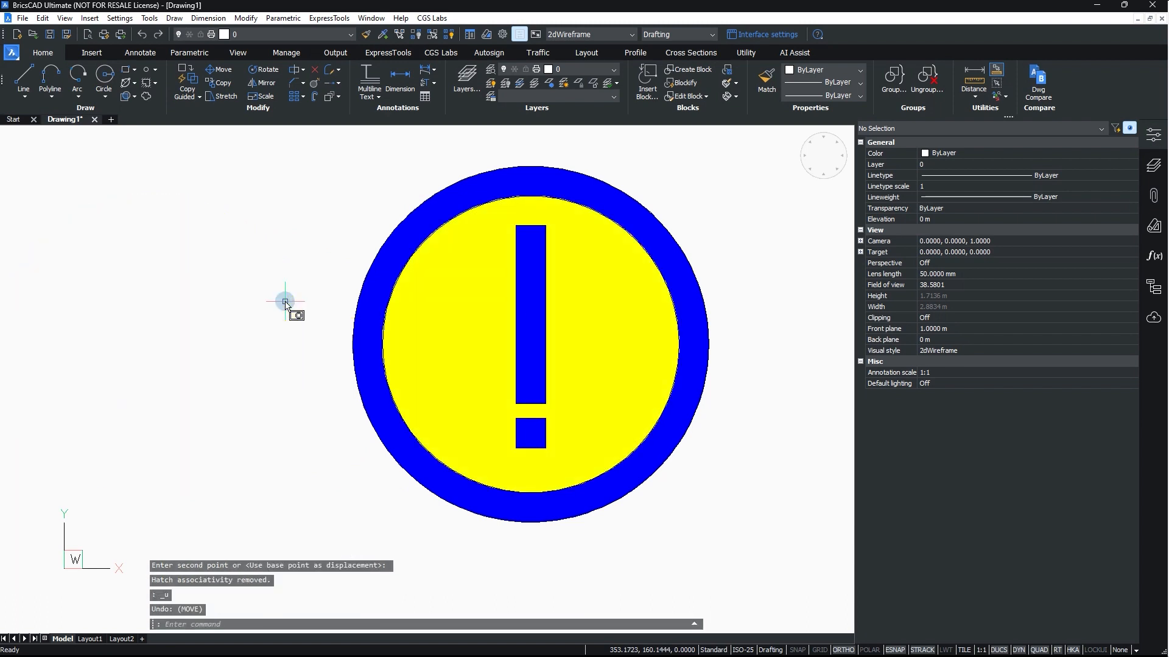
- Set Associative to No for all four hatches of the sign
click(645, 272)
click(560, 308)
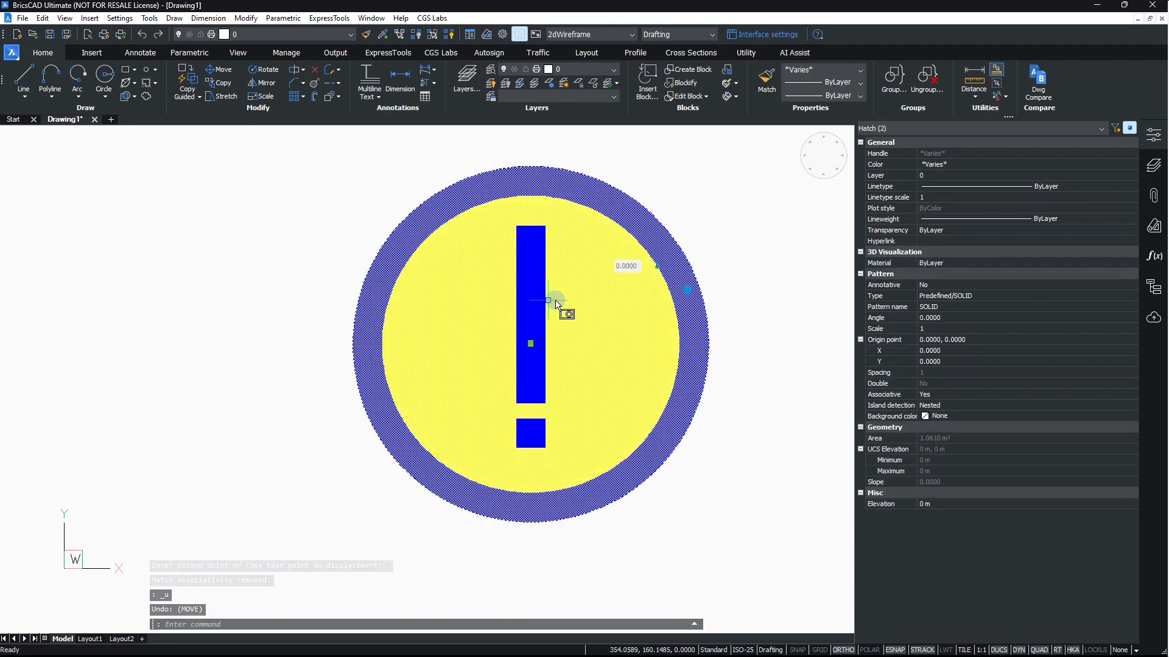
click(535, 305)
click(532, 430)
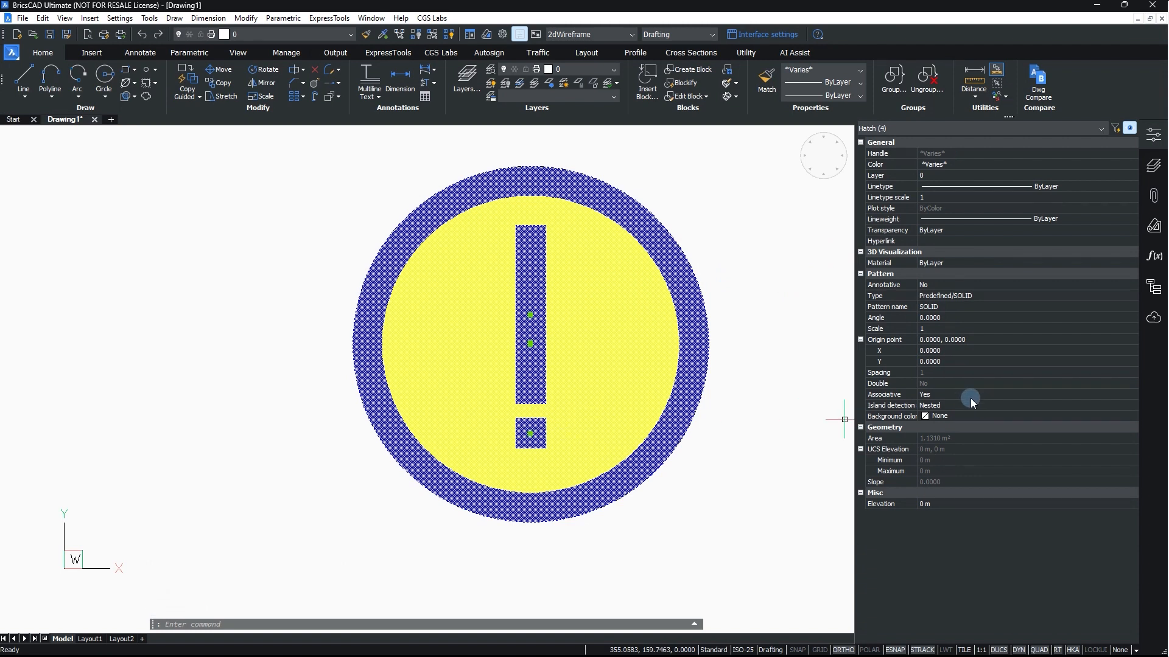
click(970, 397)
click(960, 404)
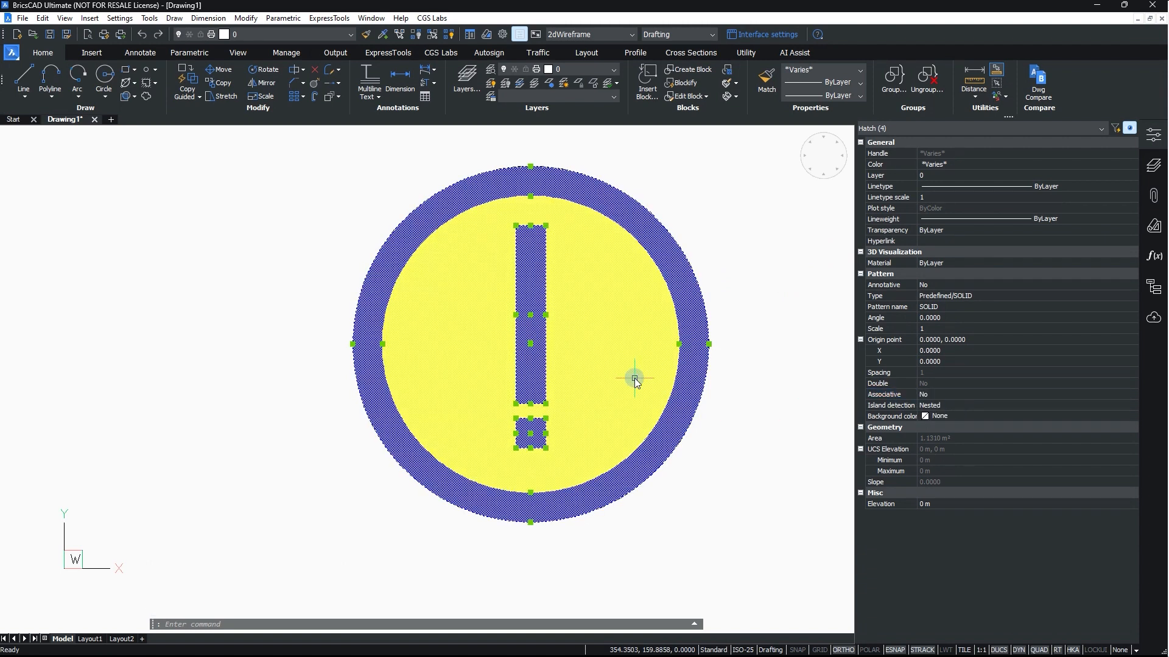
key(Escape)
key(Escape)
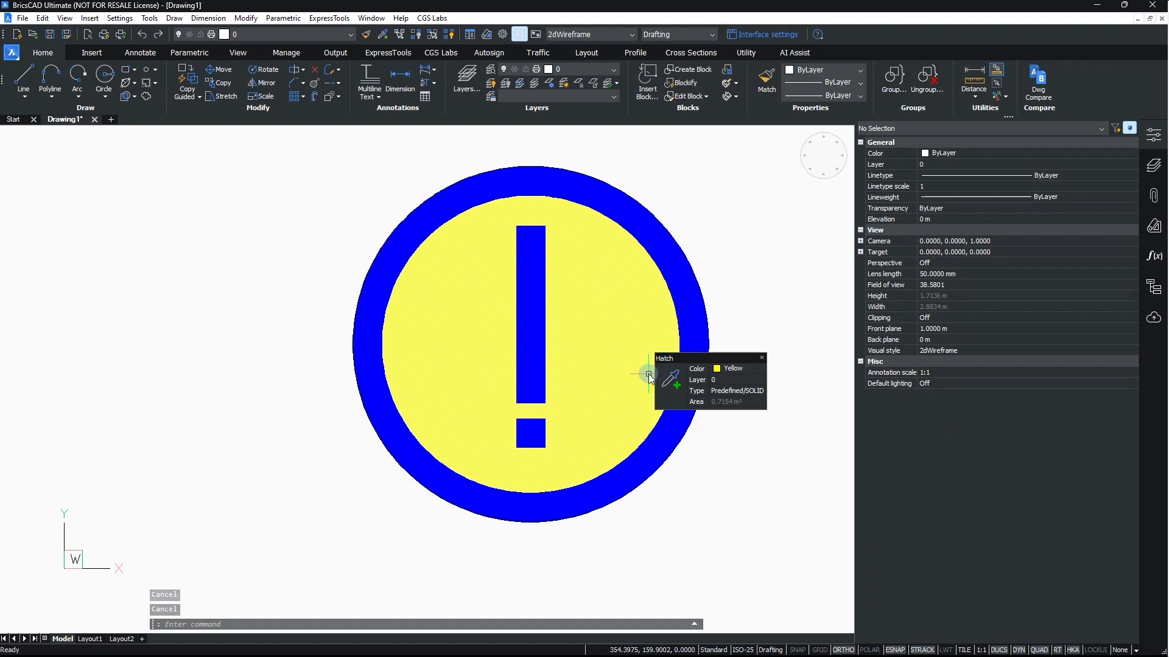
- Move the whole sign from the outer circle's lowest point to the origin at 0,0,0
click(725, 155)
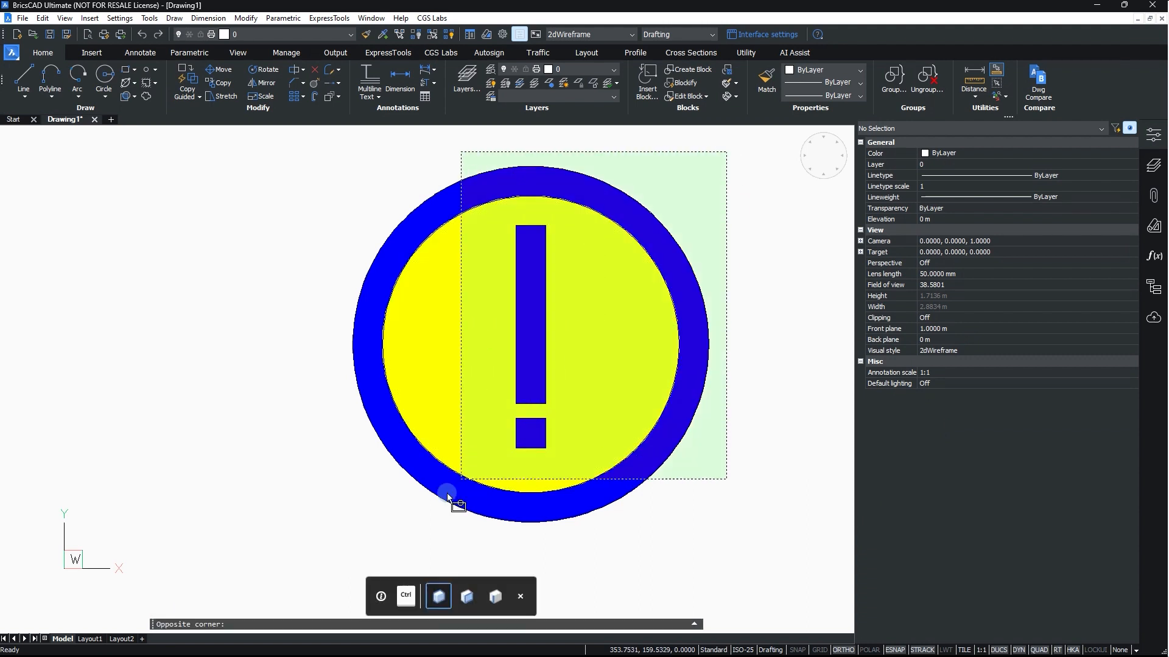
click(343, 538)
text(m)
key(Return)
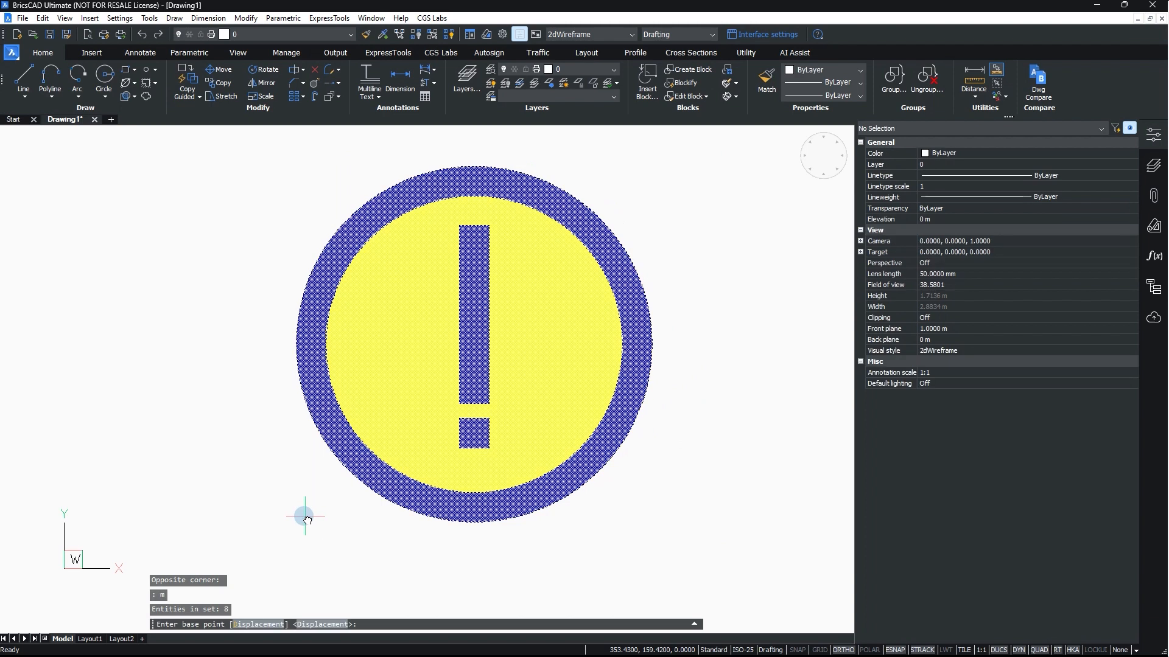
click(473, 523)
text(@0,0,0)
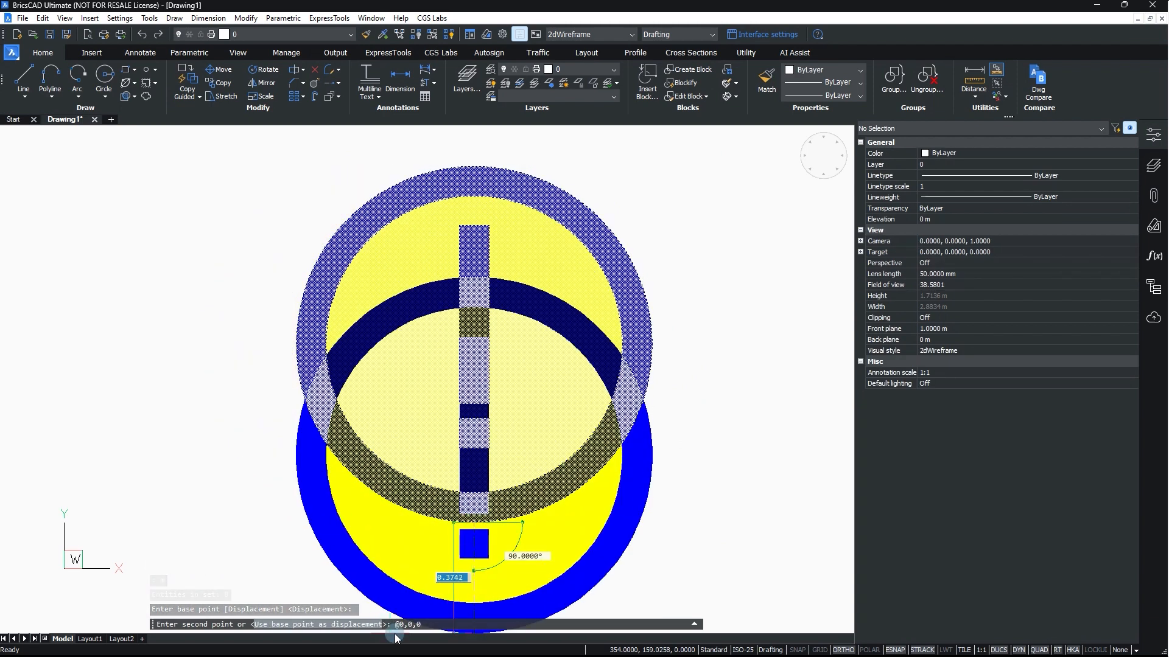
key(Return)
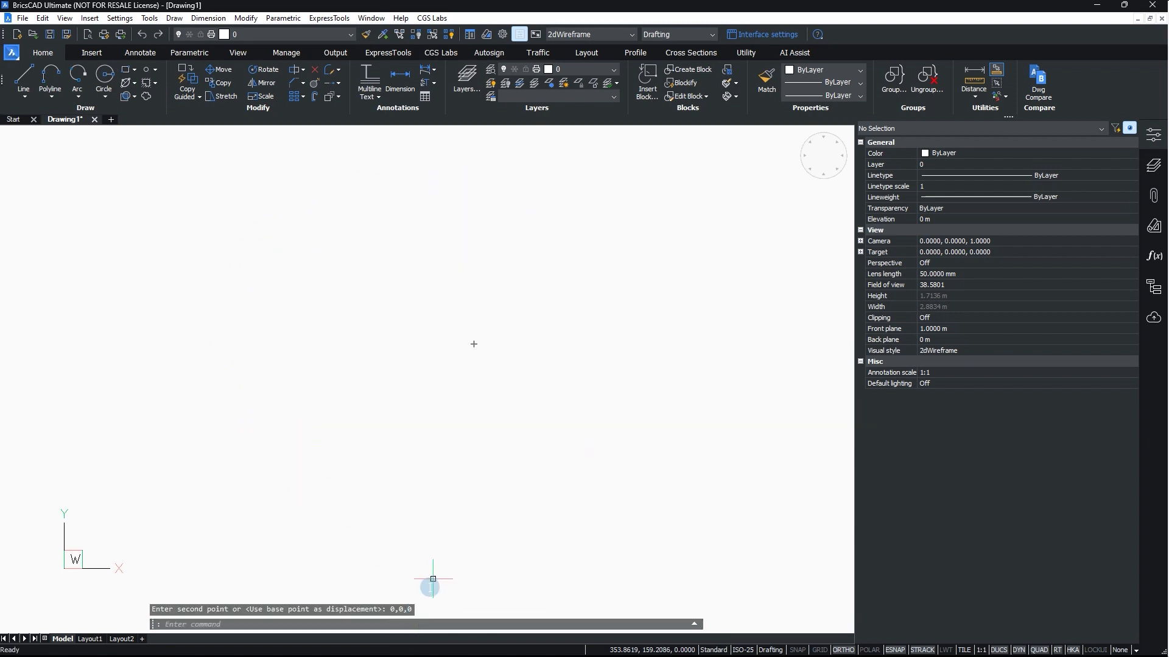
- Save the drawing as TrafficSign_01.dwg in AutoCAD 2013 format in the desktop's Library folder
middle_click(448, 509)
middle_click(448, 509)
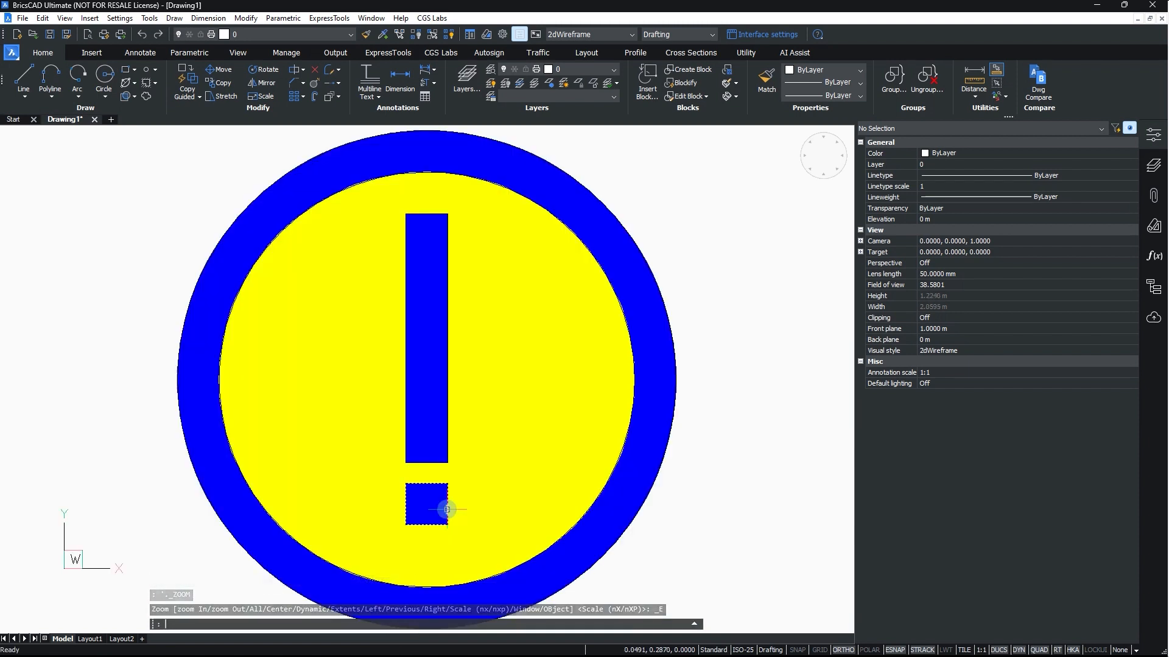
click(67, 35)
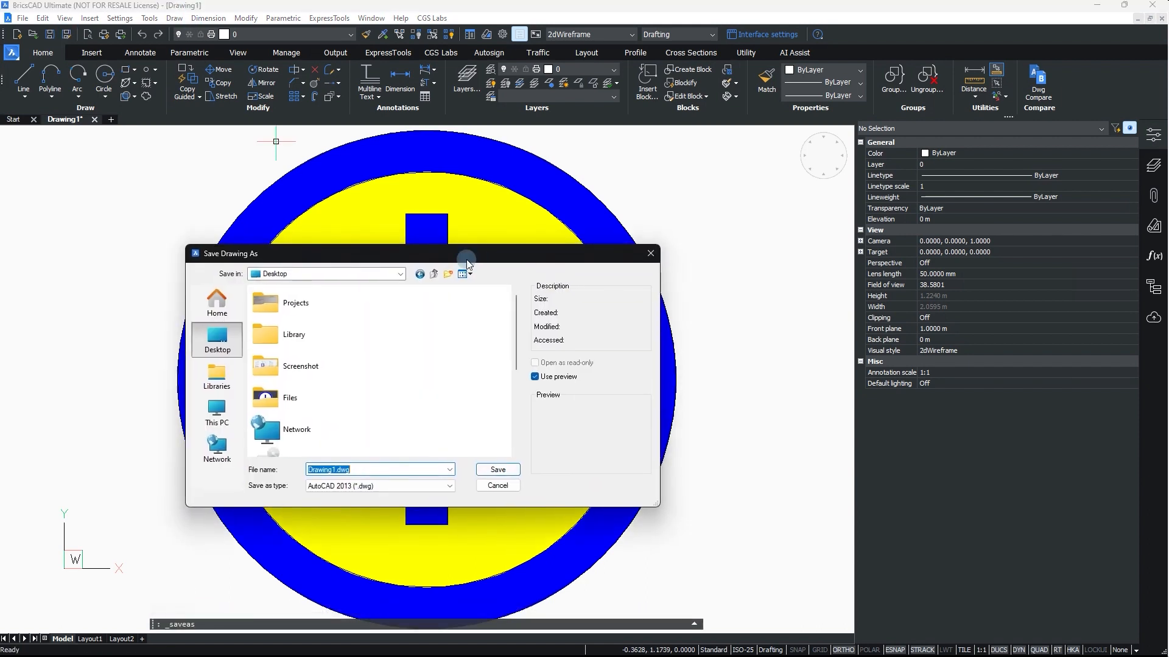
double_click(292, 336)
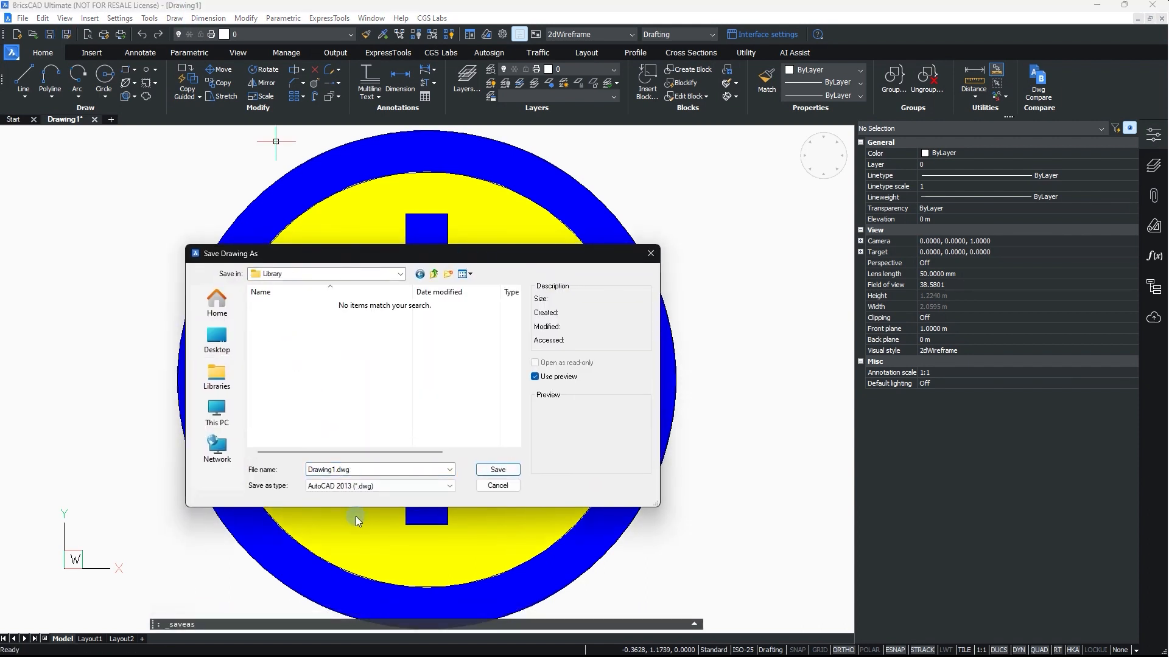
click(320, 471)
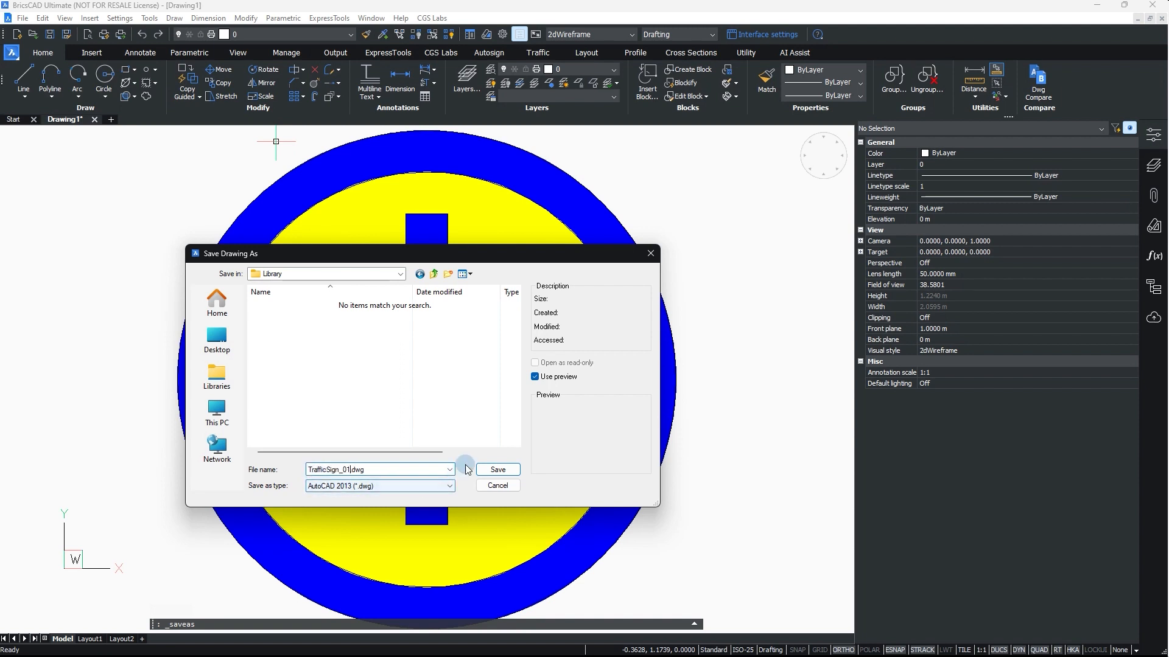
click(497, 470)
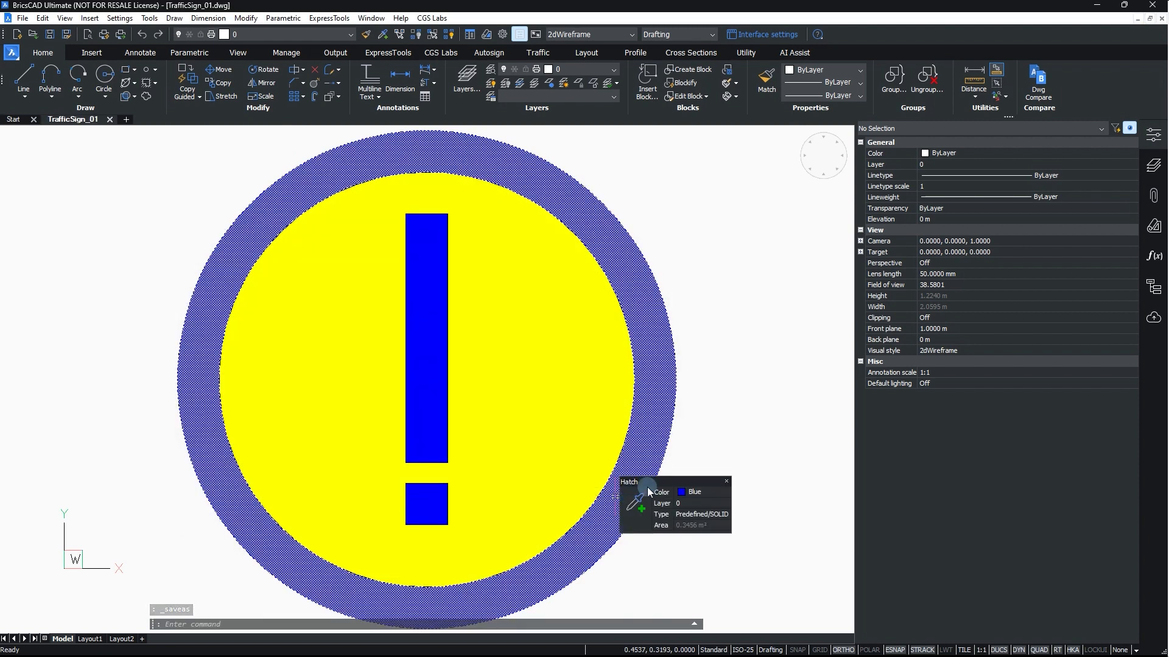
- Close the TrafficSign_01 drawing and start a new drawing from the Default-m template
click(111, 119)
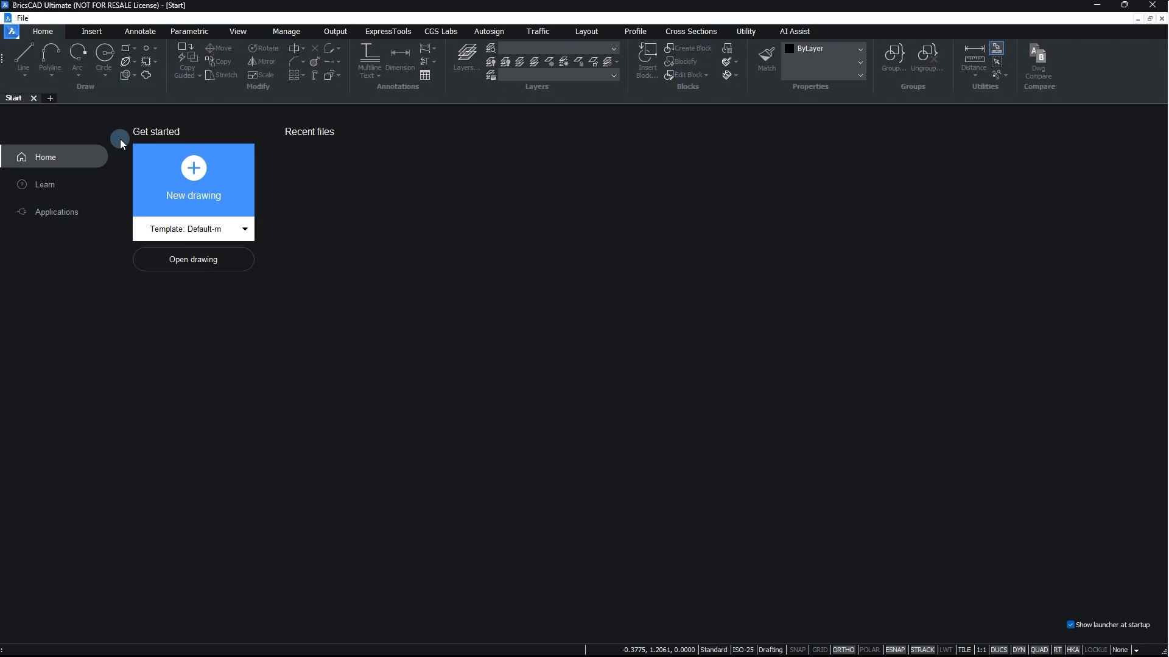
click(188, 177)
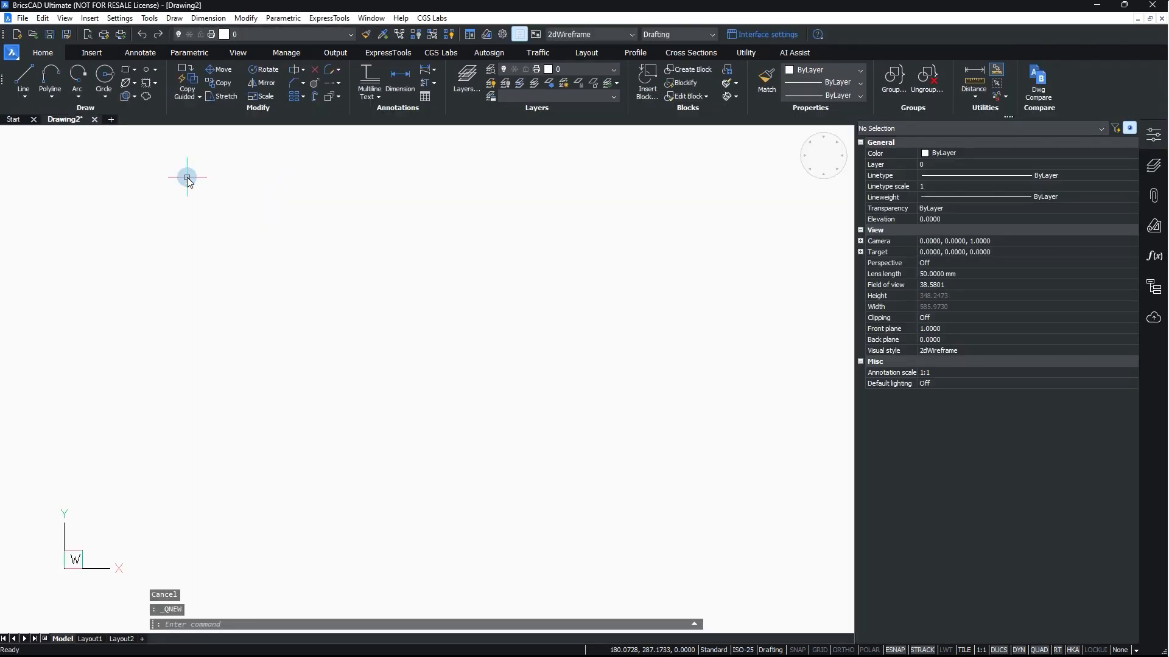
- Open Autosign's Library Manager using the cgsa_plateia_ultimate and cgsa_internal licenses
click(510, 51)
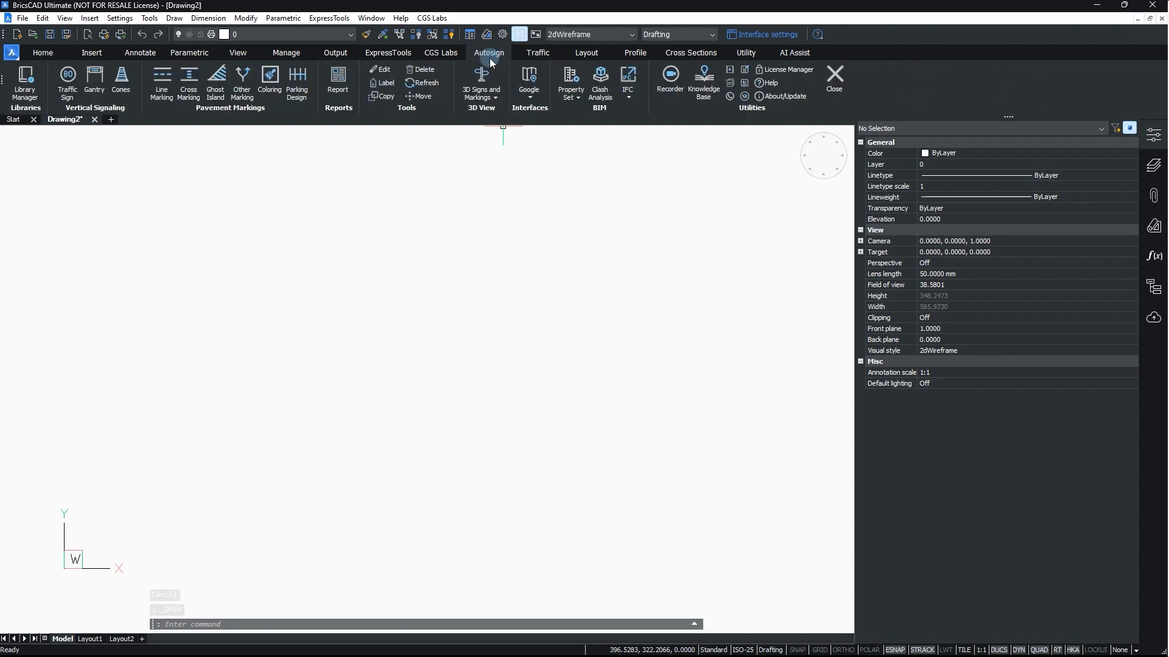
click(37, 102)
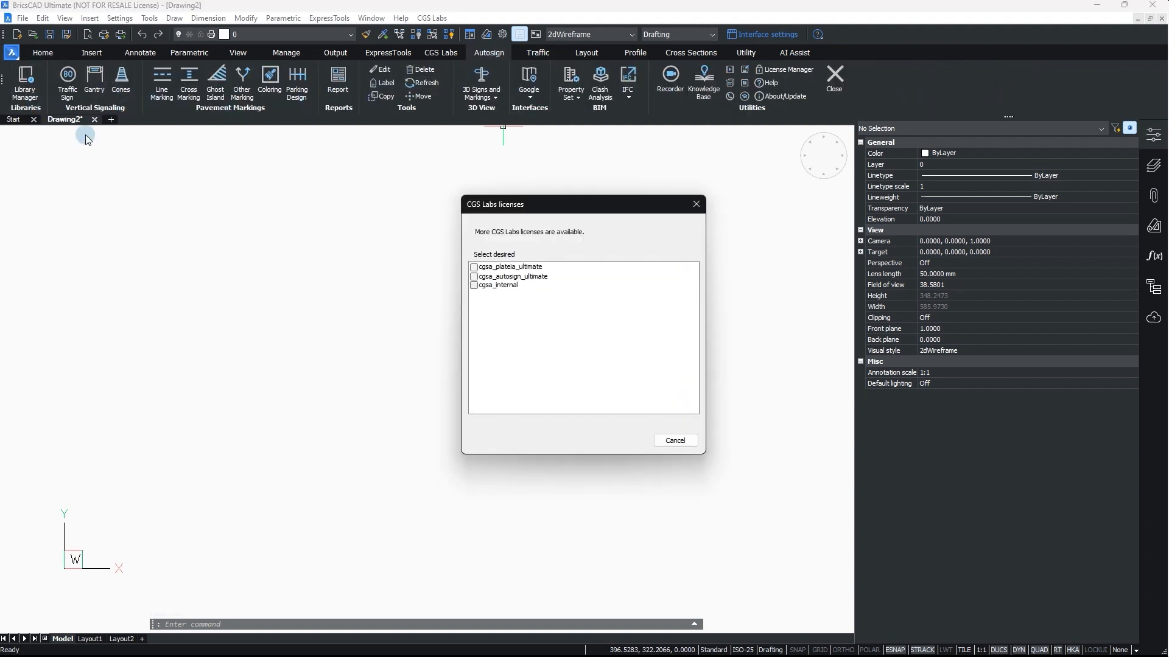
click(509, 267)
click(511, 284)
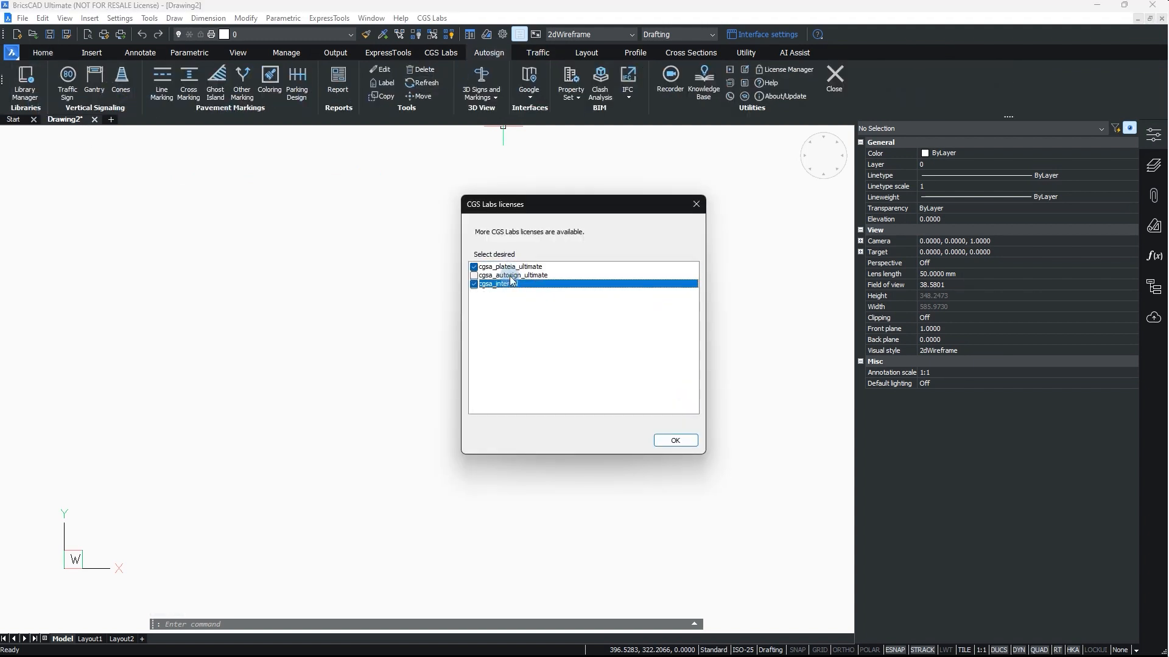
click(675, 441)
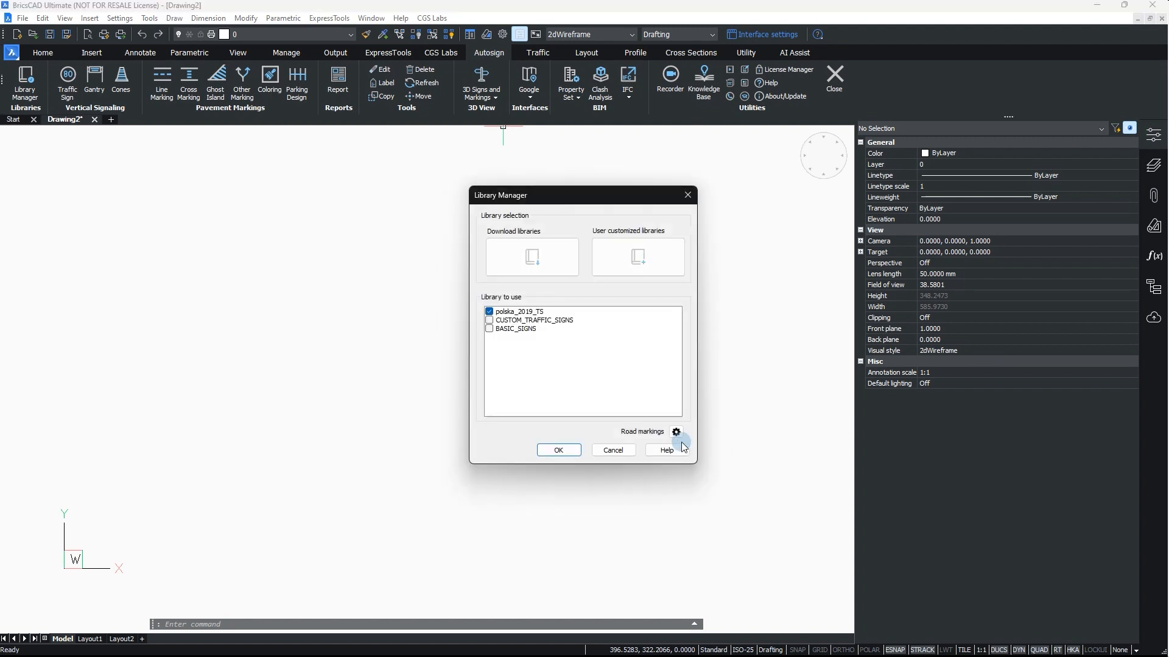
- Create a new user customized library named CustomLibrary
click(648, 261)
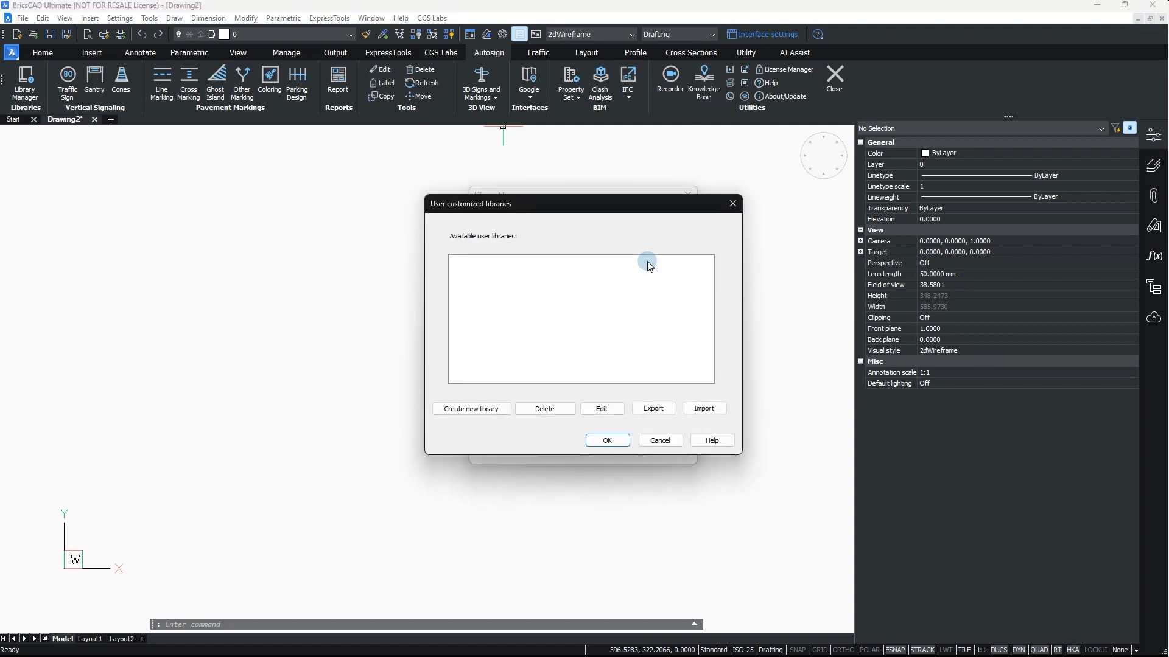
click(491, 409)
click(528, 330)
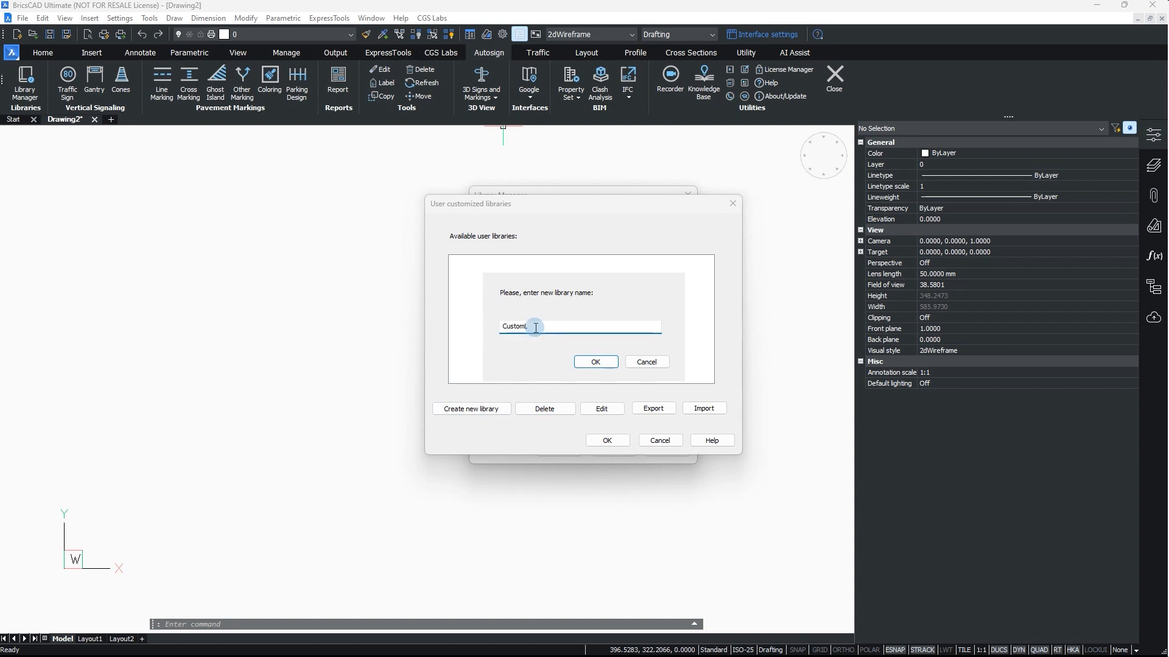
key(Return)
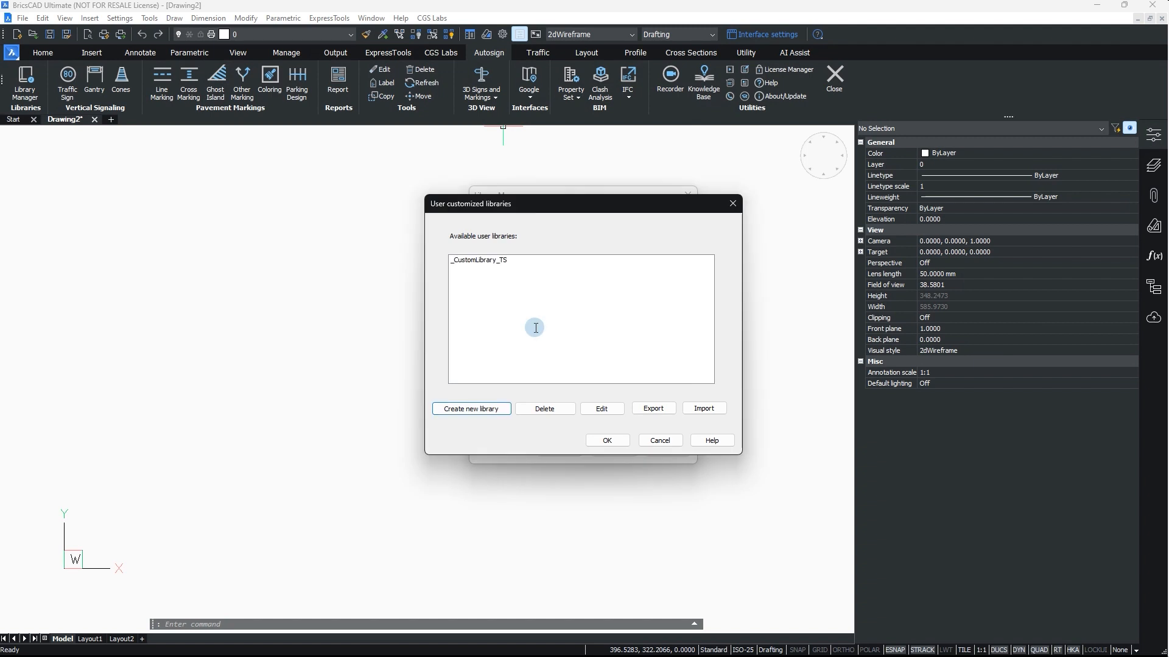
- Edit the new custom library and add a group named Warning_Traffic_Sign to it
click(479, 261)
click(602, 408)
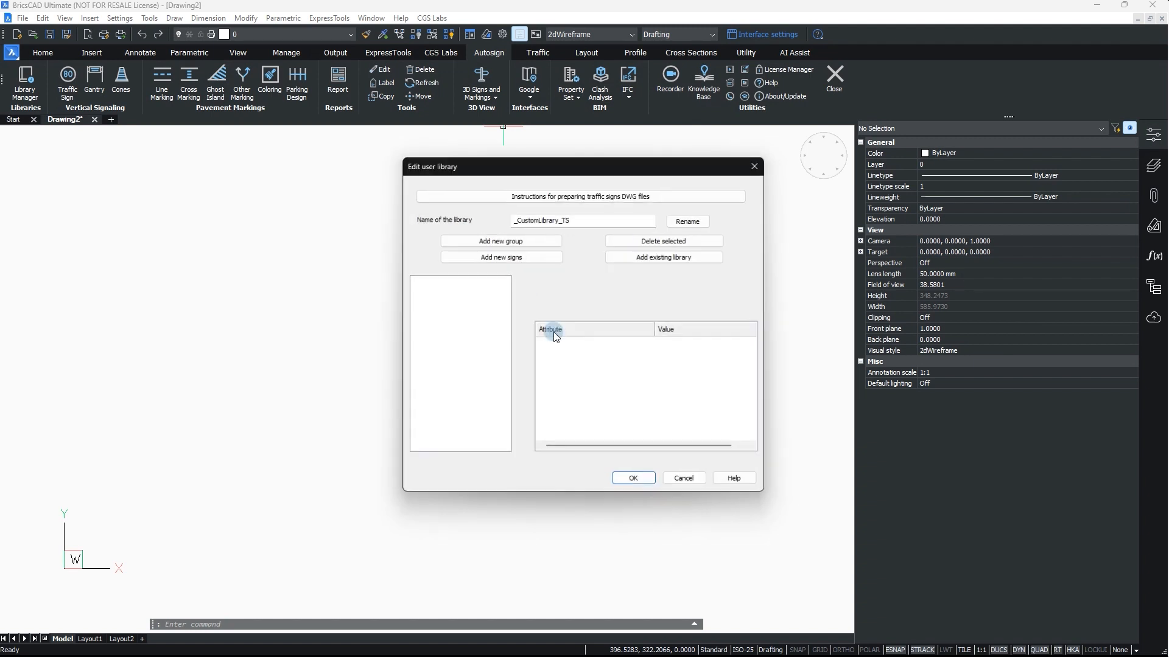
click(523, 241)
click(549, 329)
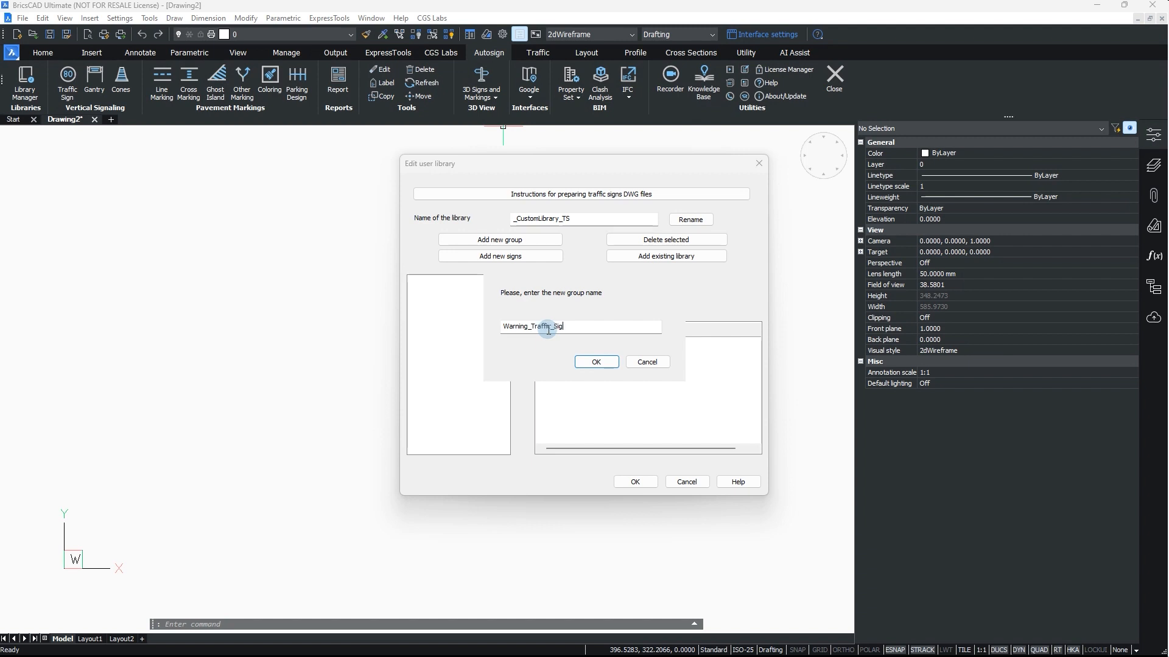
key(Return)
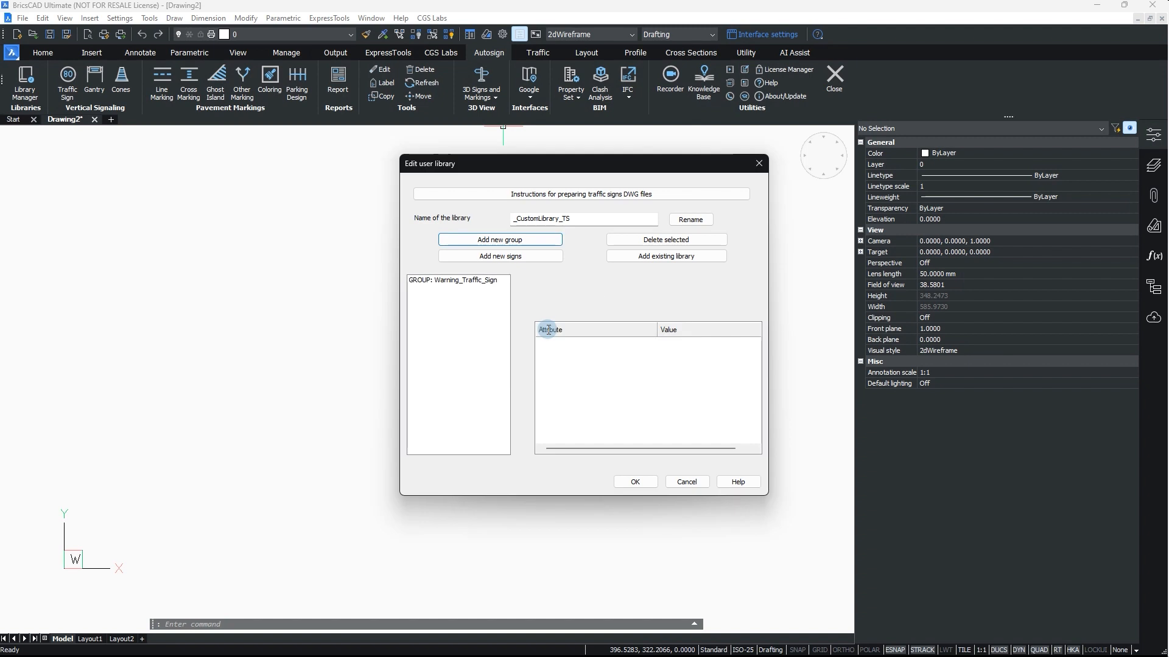
- Add TrafficSign_01.dwg from the desktop's Library folder to the Warning_Traffic_Sign group and accept the library changes
click(447, 280)
click(502, 258)
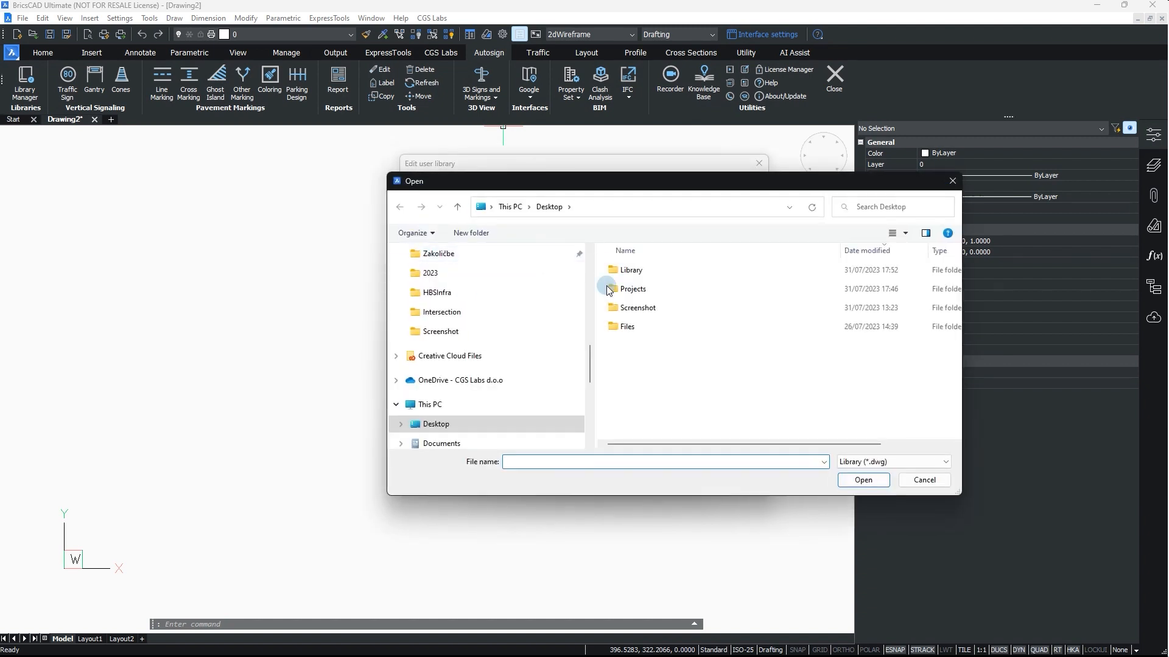
double_click(642, 270)
click(647, 274)
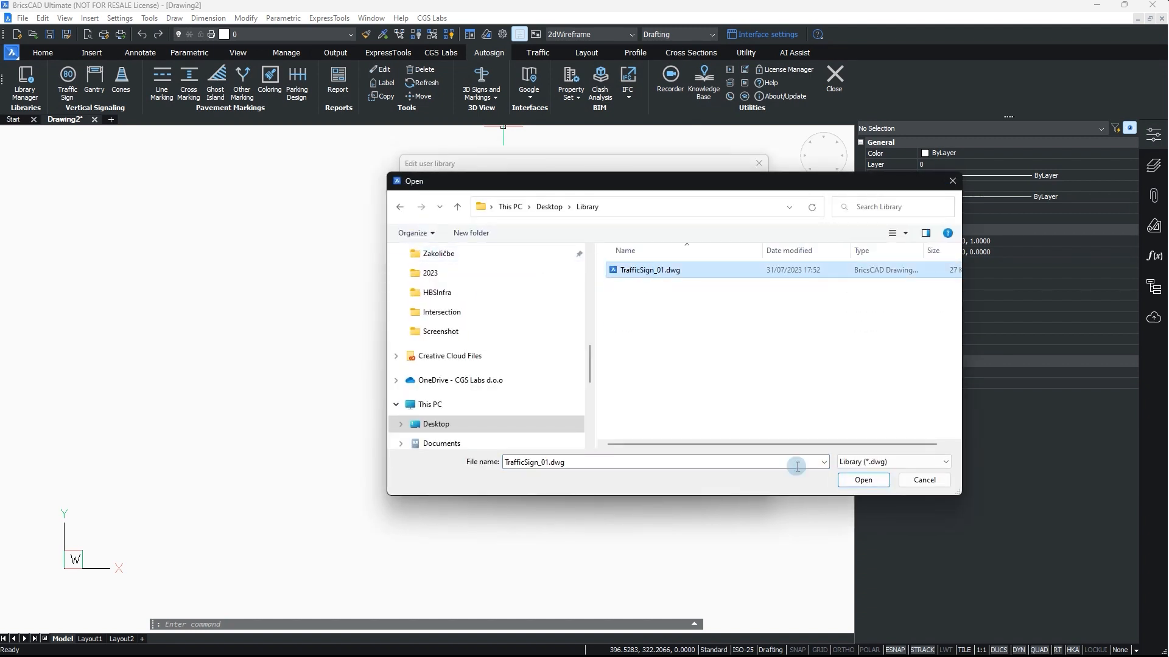
click(863, 480)
click(442, 291)
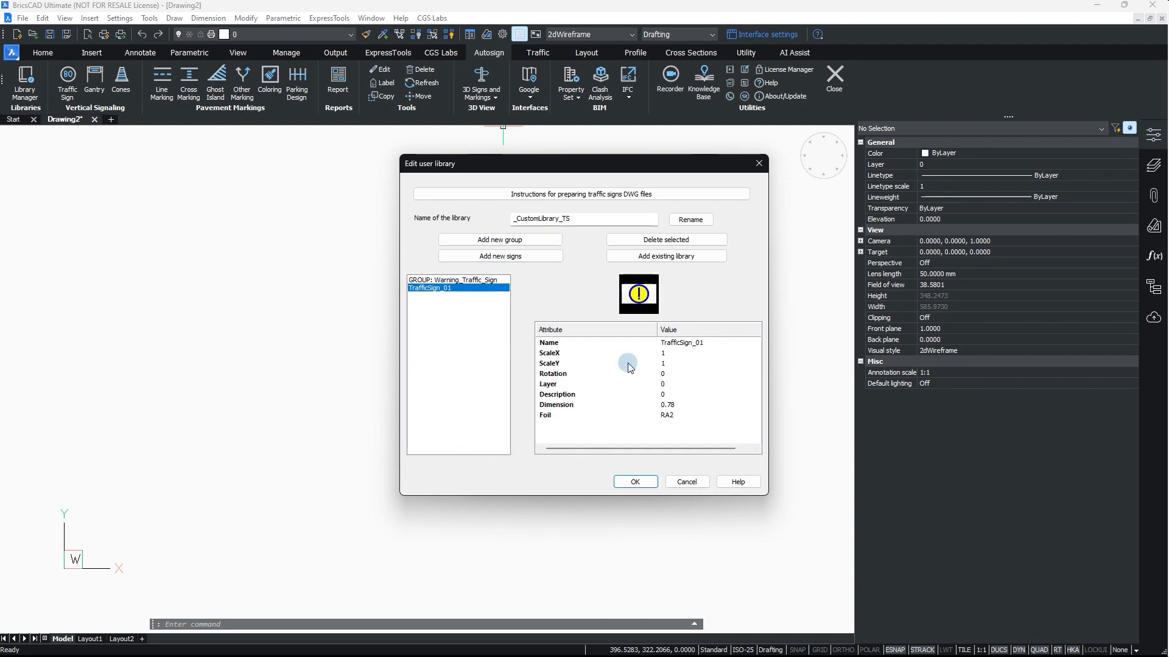
click(636, 480)
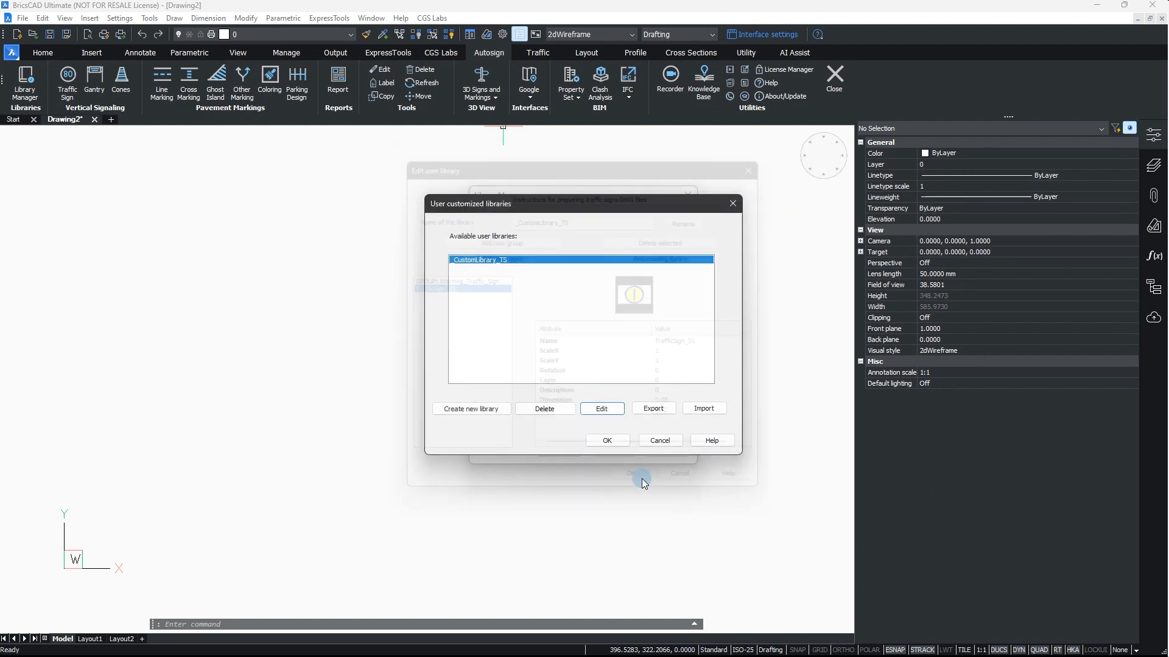
click(604, 442)
click(566, 448)
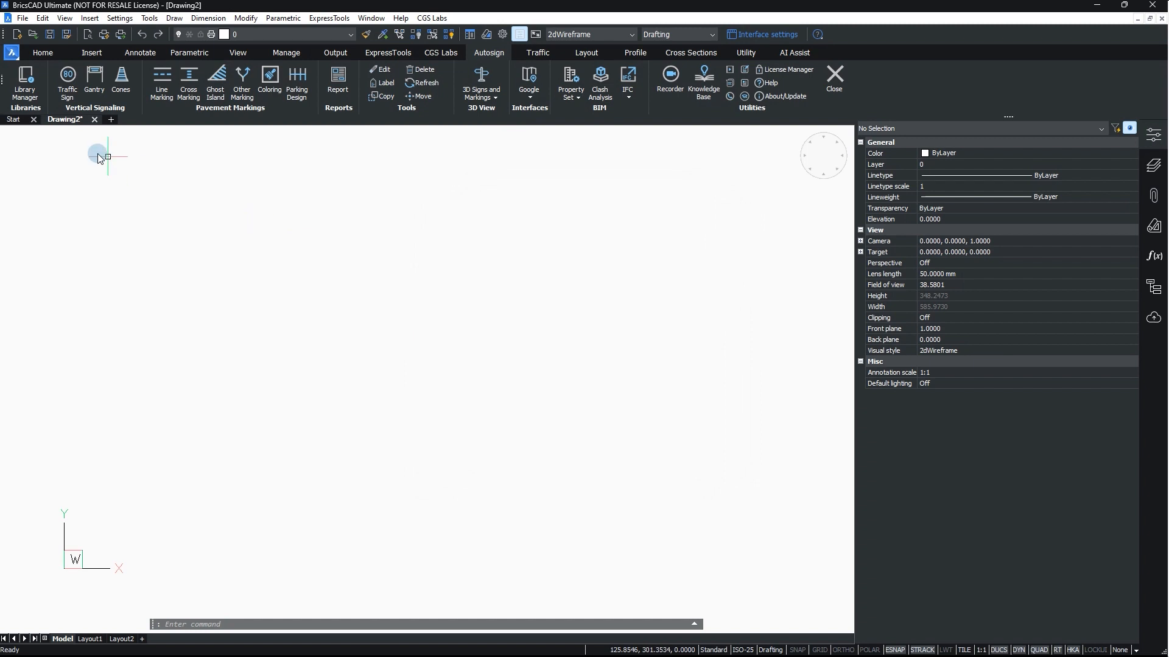
- Start traffic sign placement with the Warning_Traffic_Sign group and enable drawing the foundation in the post and foundation settings
click(68, 77)
click(97, 209)
click(85, 220)
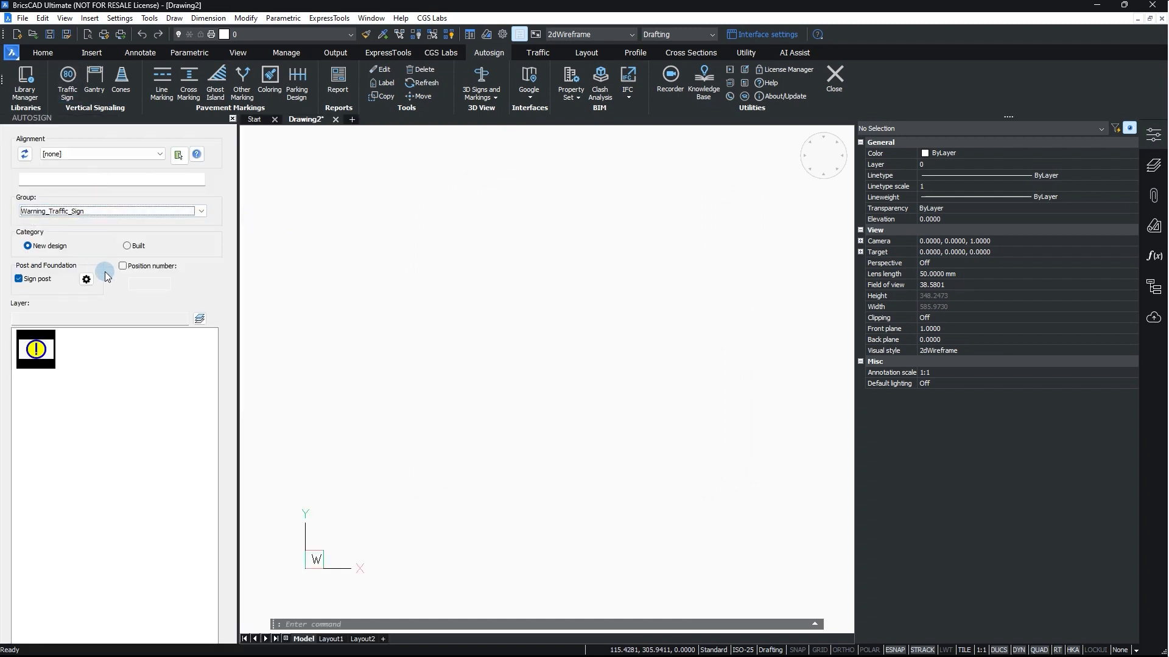
click(85, 279)
click(527, 422)
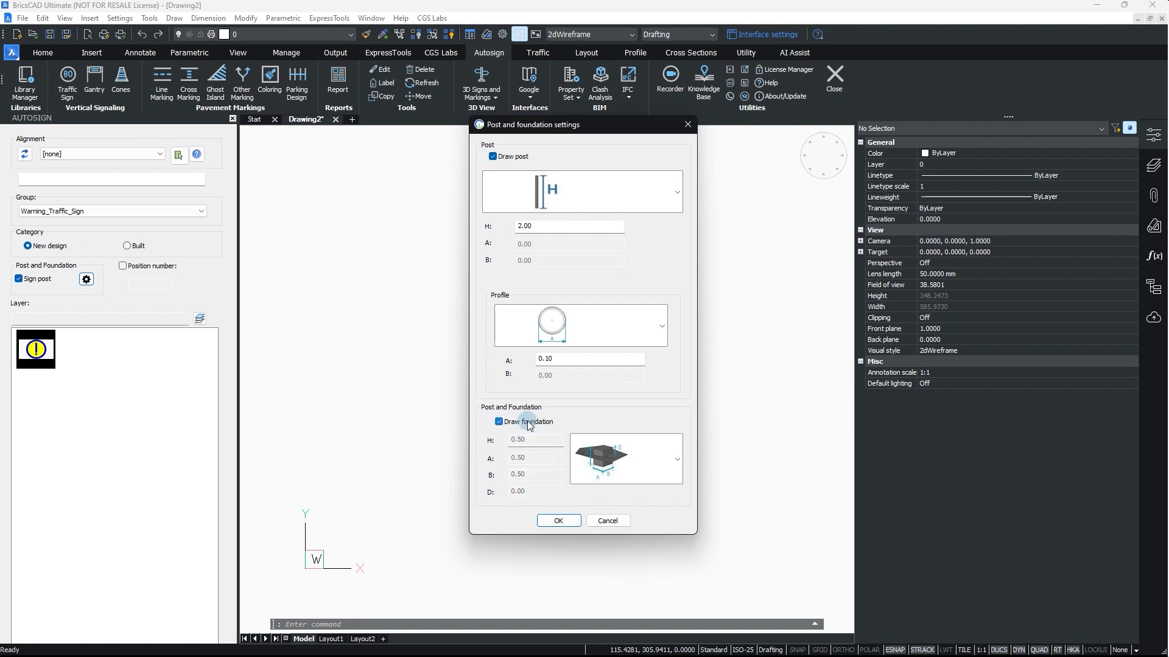
click(557, 521)
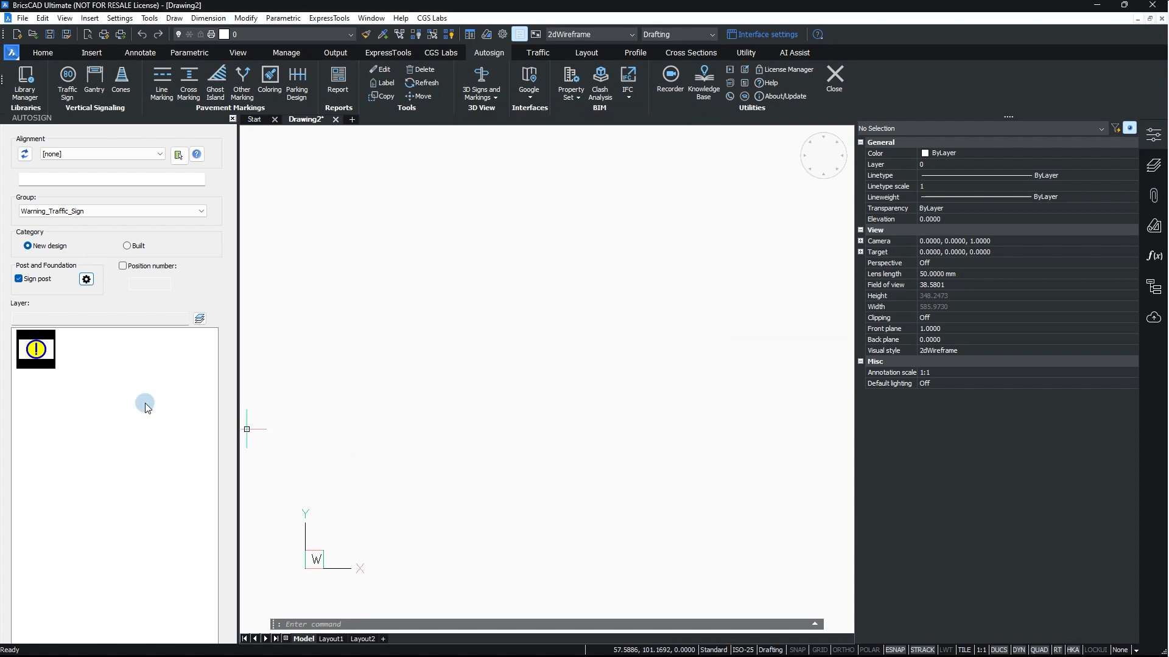
- Insert the TrafficSign_01 sign with its post in the empty drawing, placing the symbol up and beside the post at angle 0
click(36, 349)
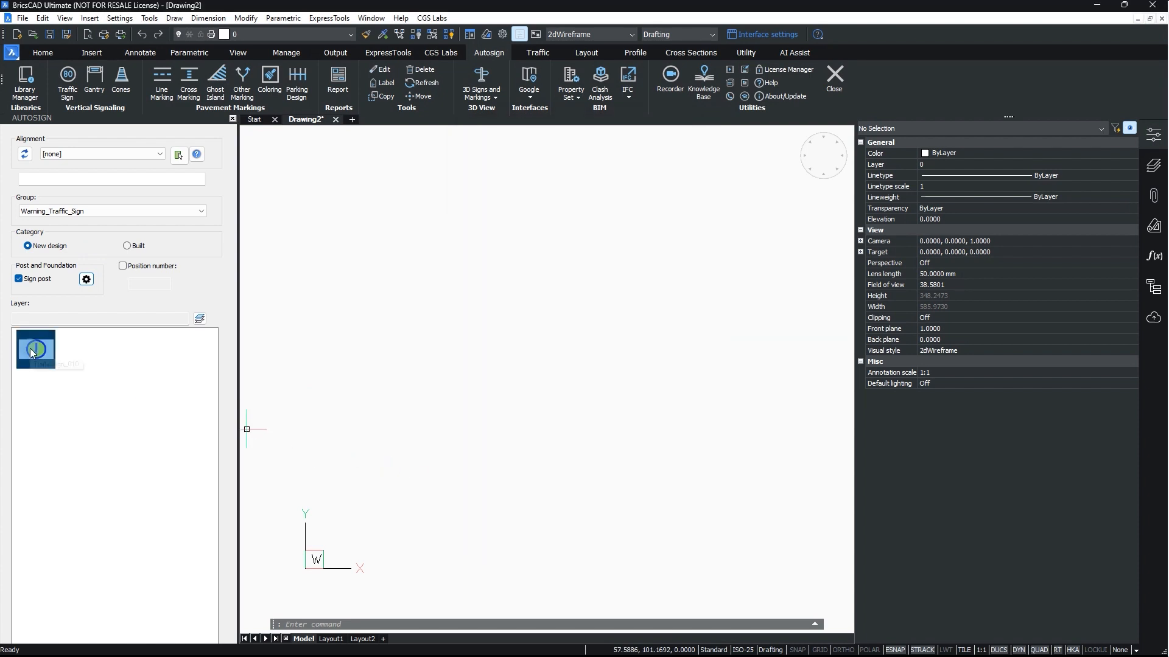
click(492, 445)
click(438, 468)
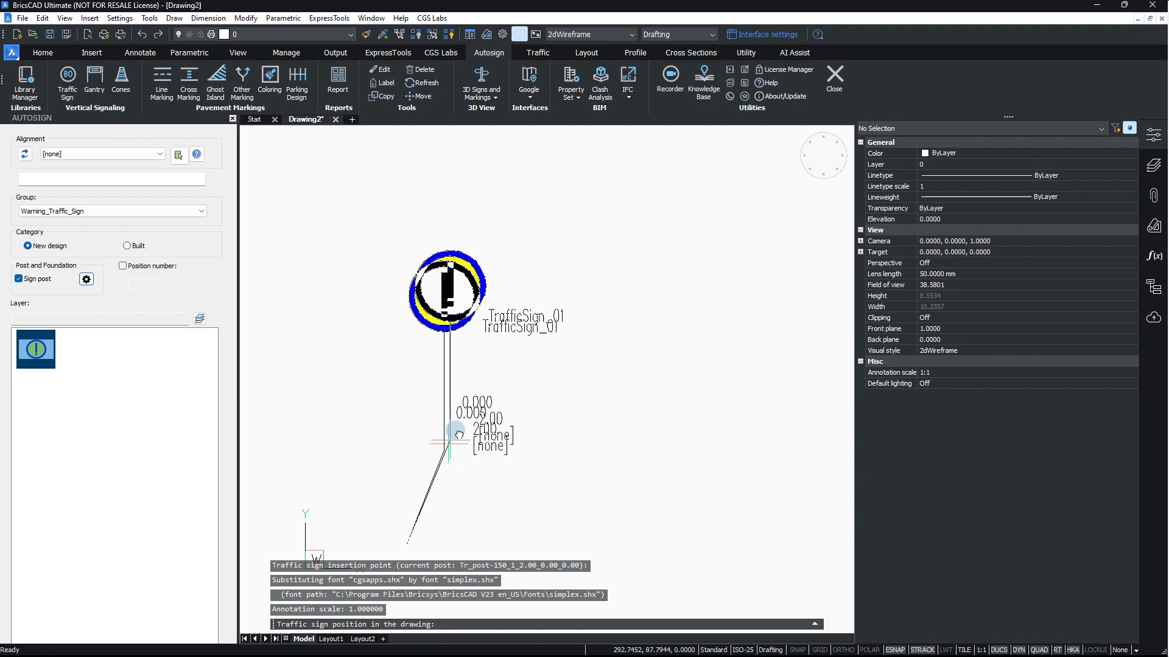
click(523, 416)
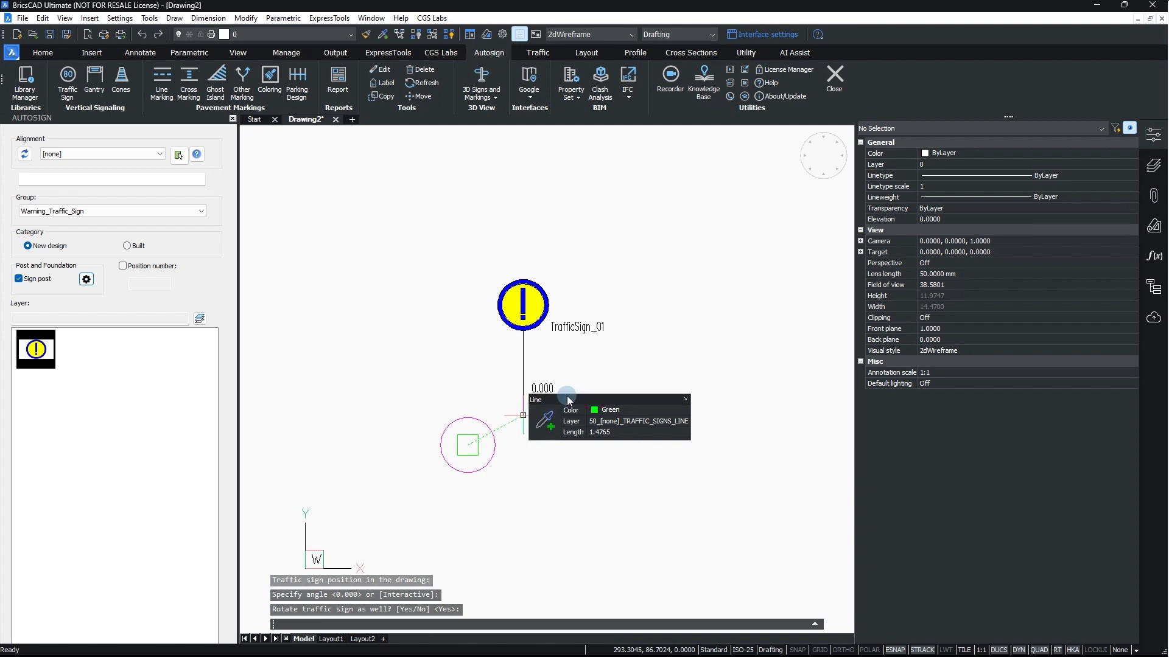
- Draw a rectangular 3DFACE about 8 by 7 units around the placed traffic sign, using Ortho for straight edges
scroll(409, 404, down, 3)
text(3DFACE)
key(Return)
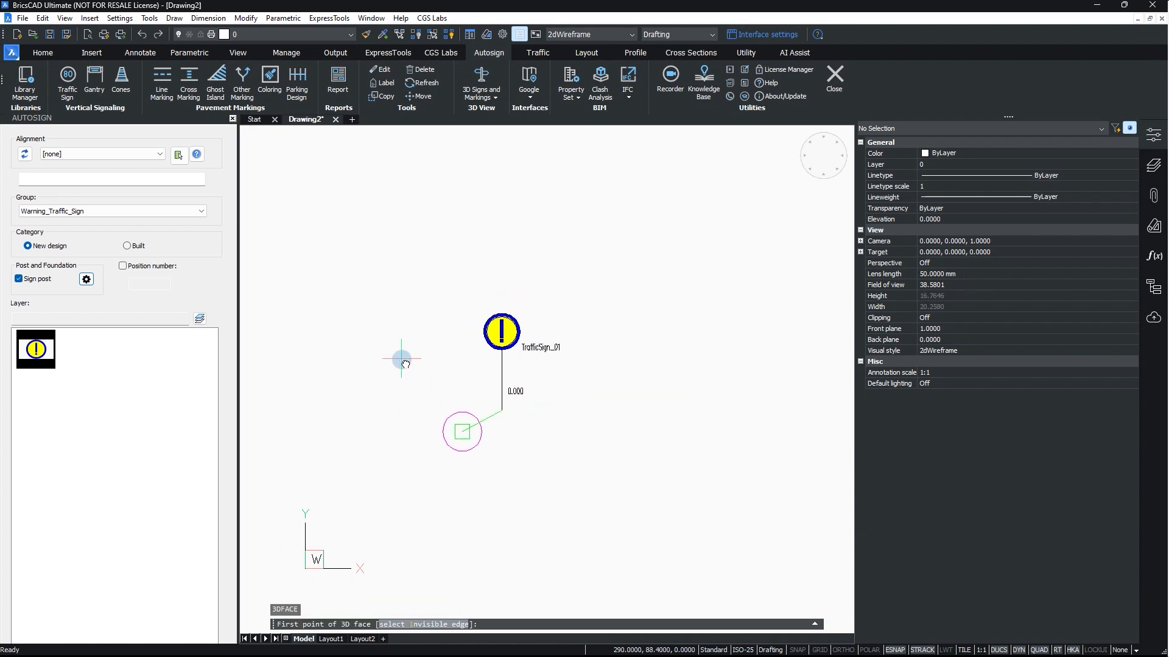
click(380, 286)
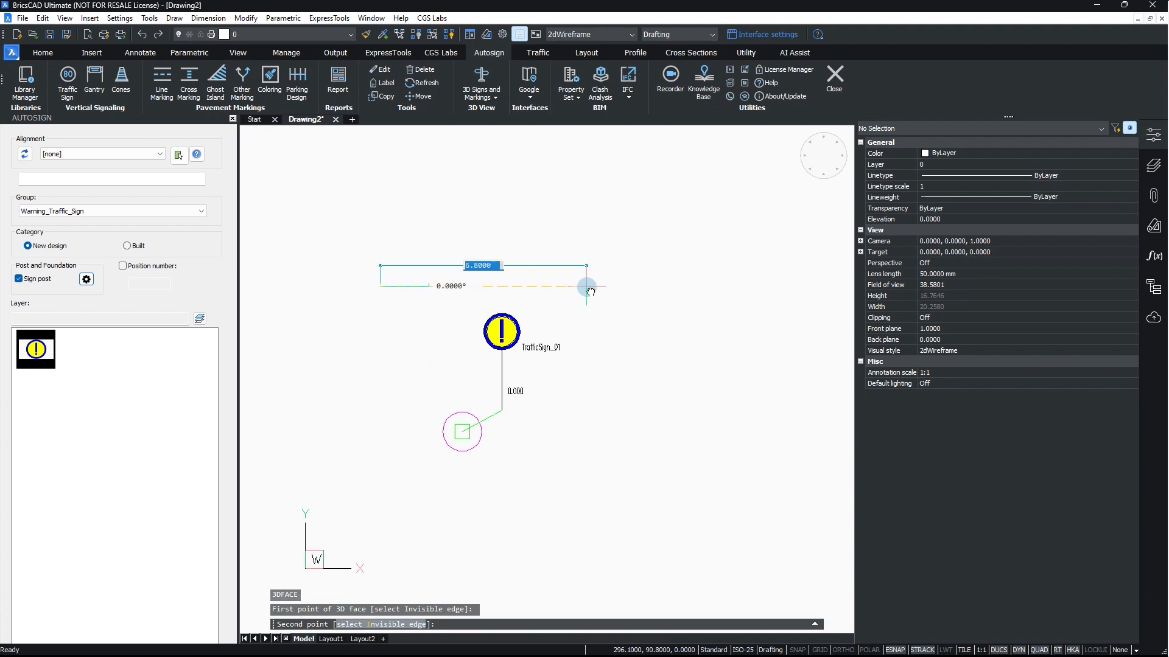
key(F8)
click(616, 284)
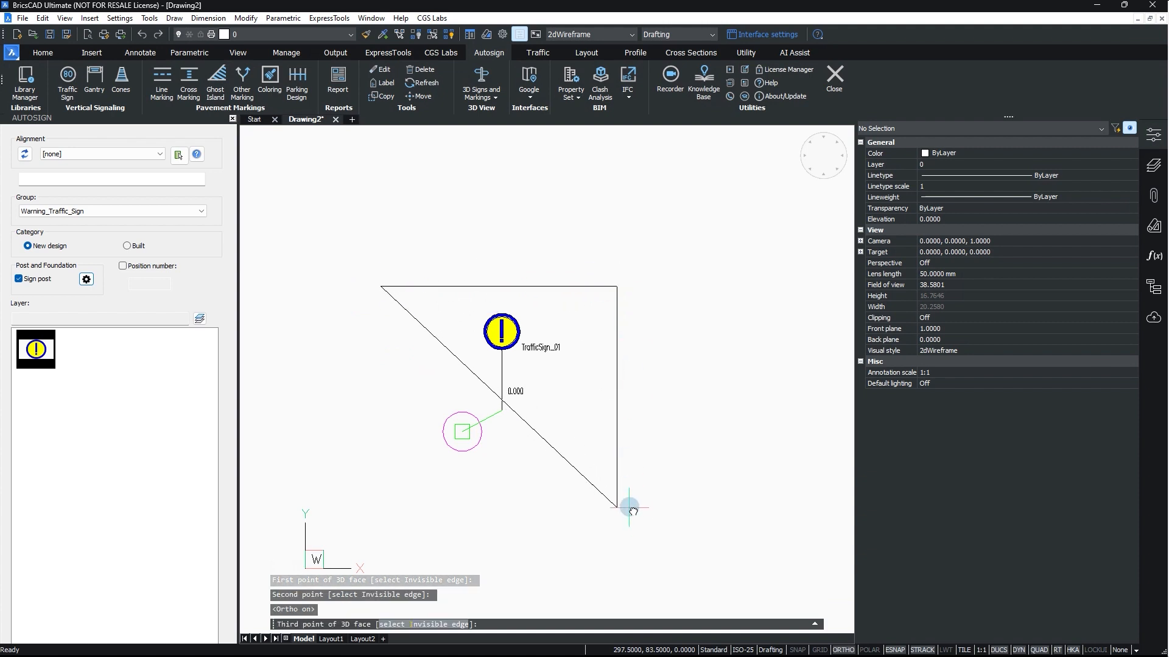
click(629, 510)
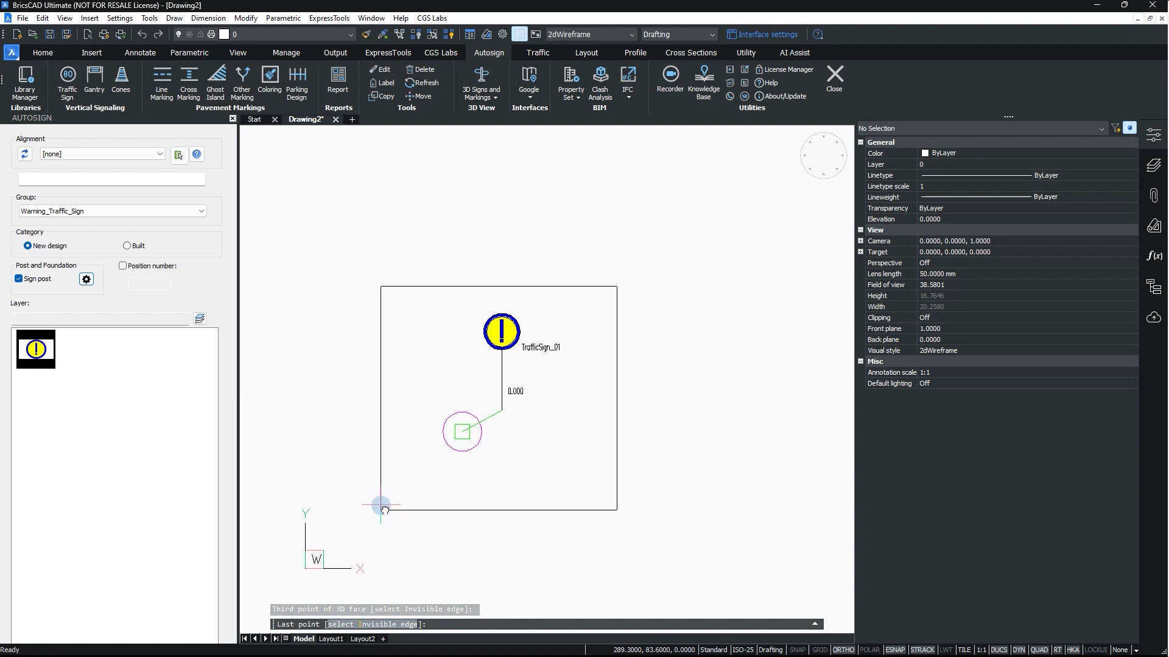
click(381, 507)
key(Return)
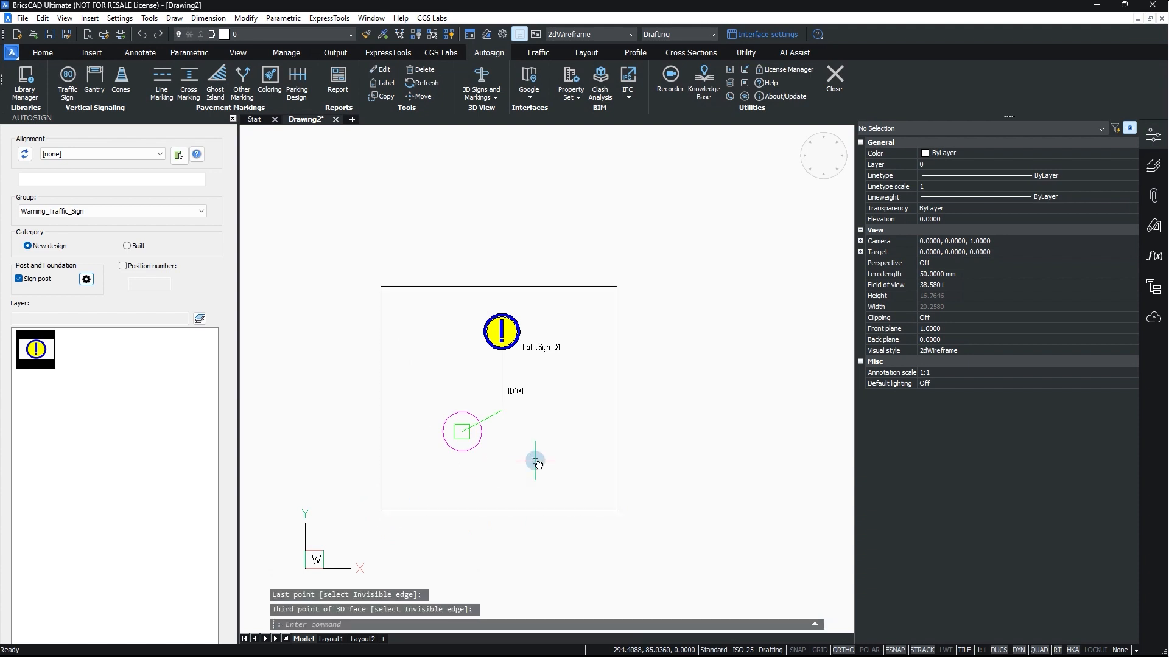
- Generate the 3D view of all traffic signs and road markings projected onto surface 0, and inspect the 3D sign from an angle
click(480, 96)
click(520, 114)
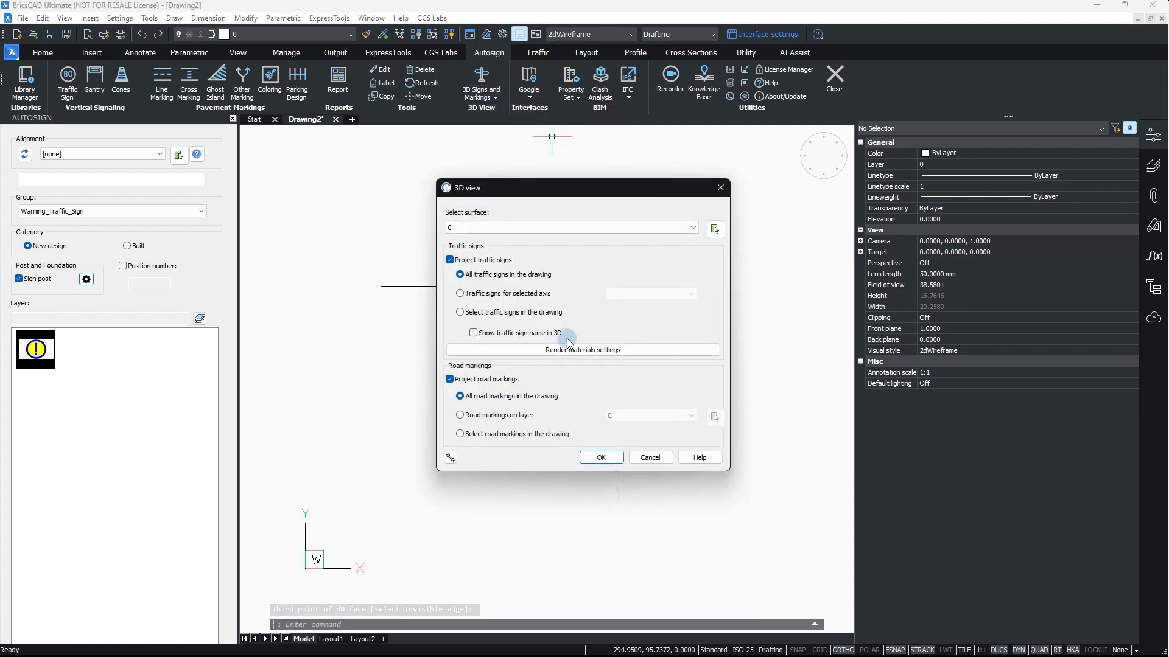
click(599, 456)
shift+middle_drag(481, 484, 490, 453)
scroll(490, 454, up, 3)
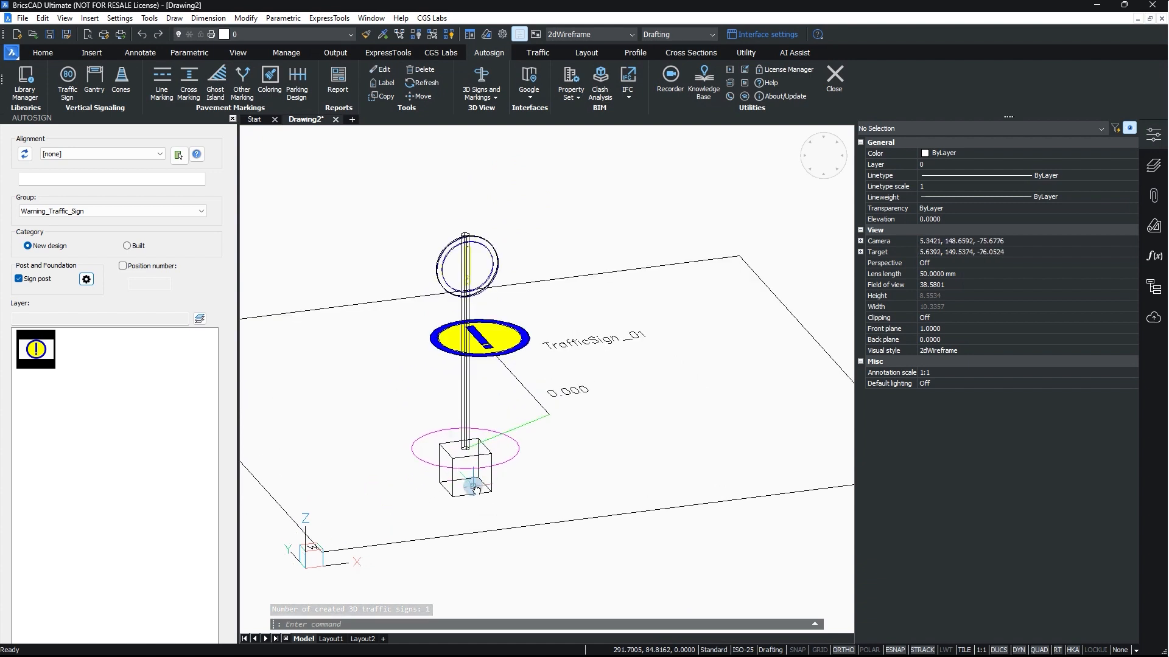
scroll(541, 480, up, 1)
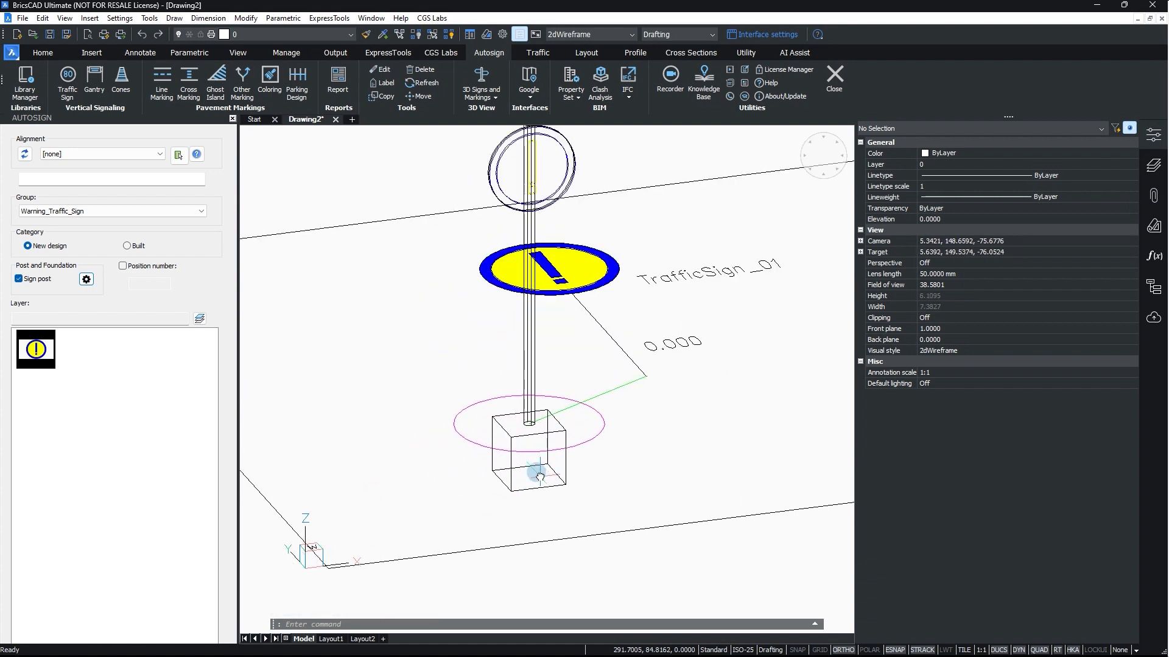
scroll(449, 271, up, 1)
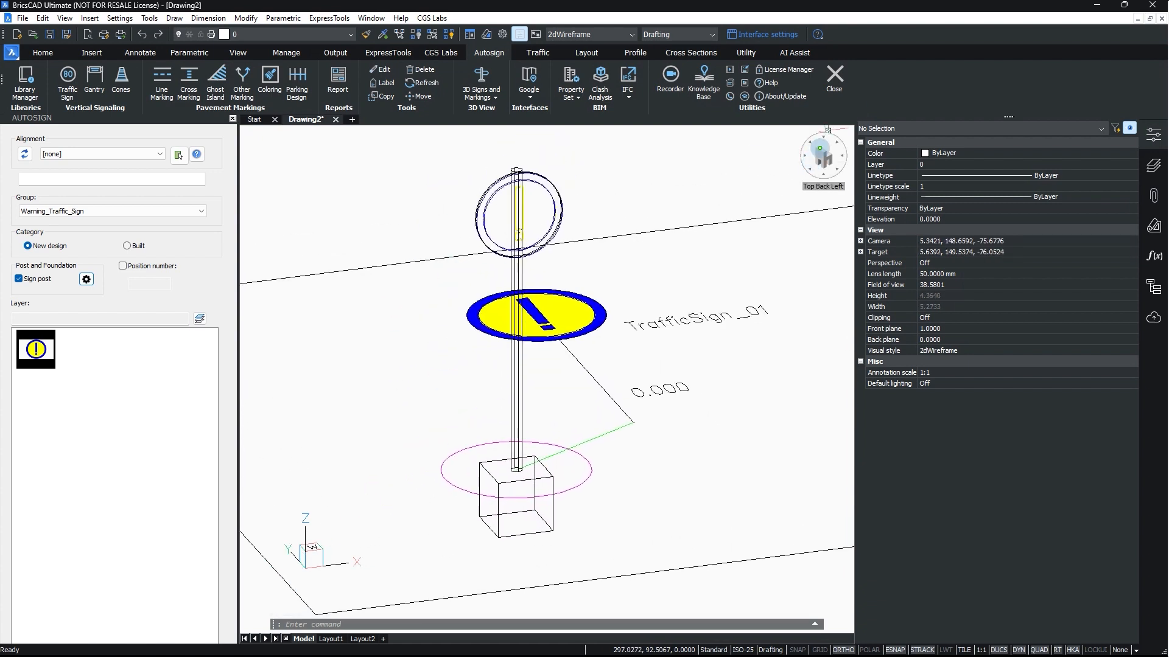